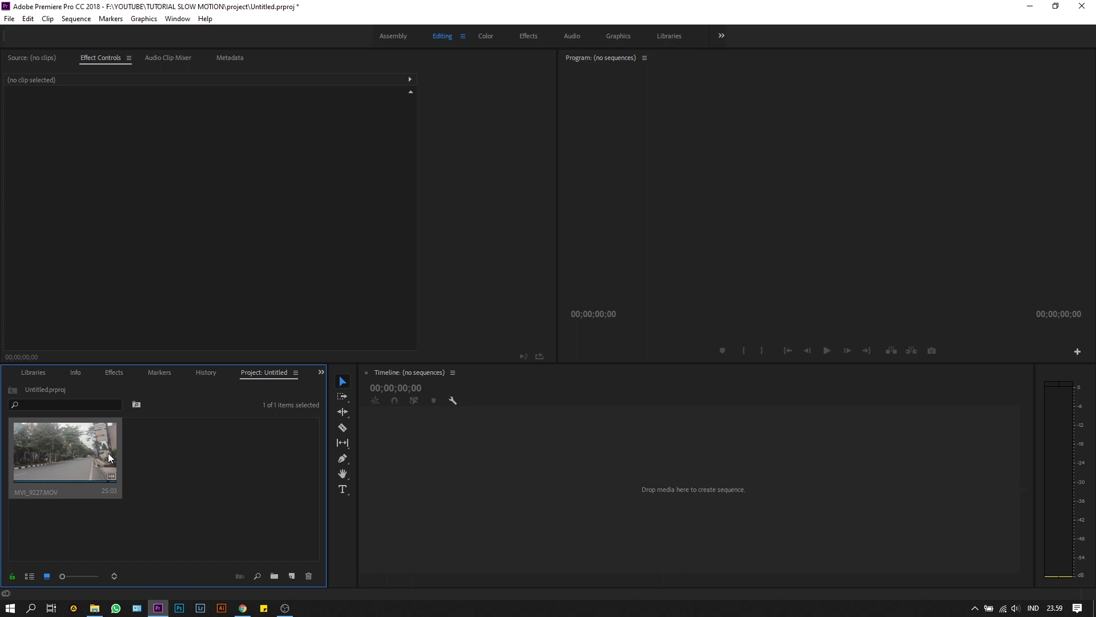
- Create a new sequence from the MVI_9227.MOV clip in the project
{"action": "left_click", "coordinate": [10, 20]}
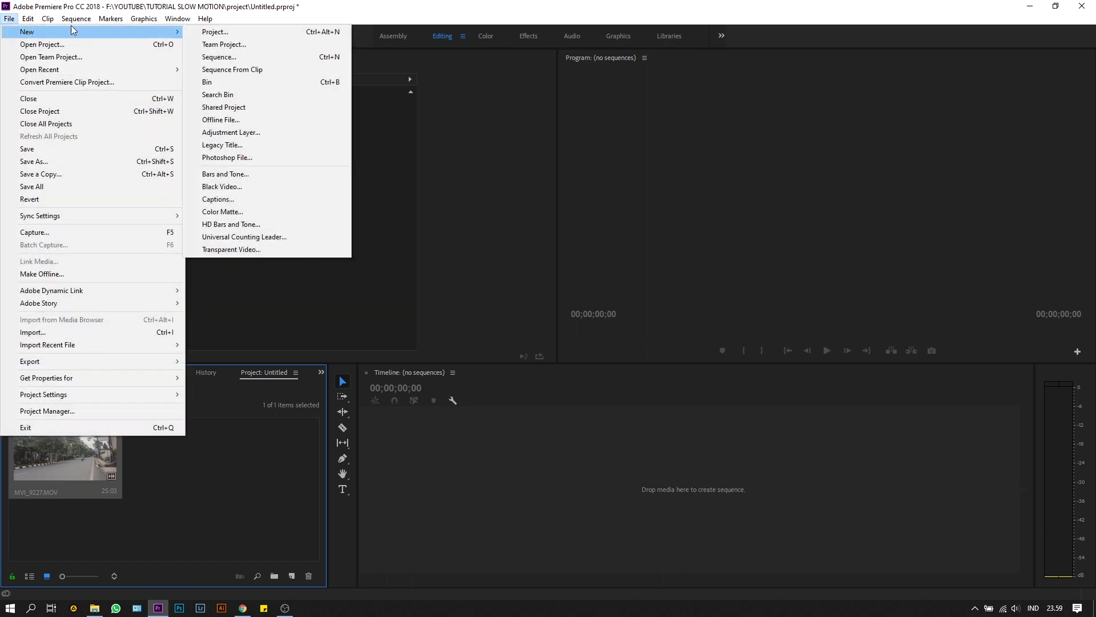
{"action": "left_click", "coordinate": [211, 484]}
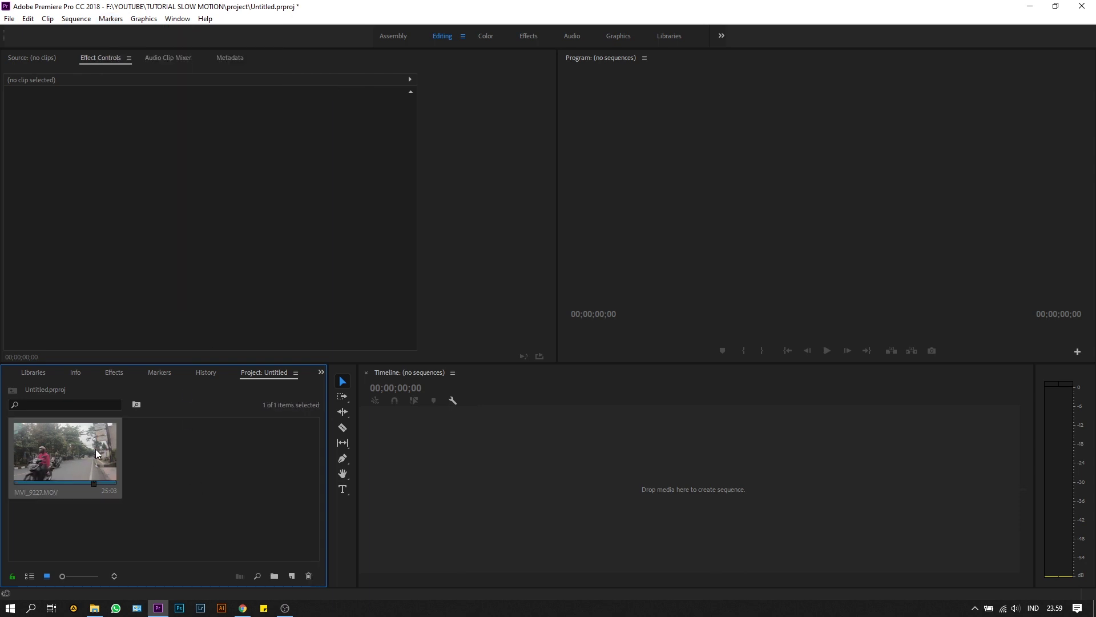
{"action": "right_click", "coordinate": [95, 454]}
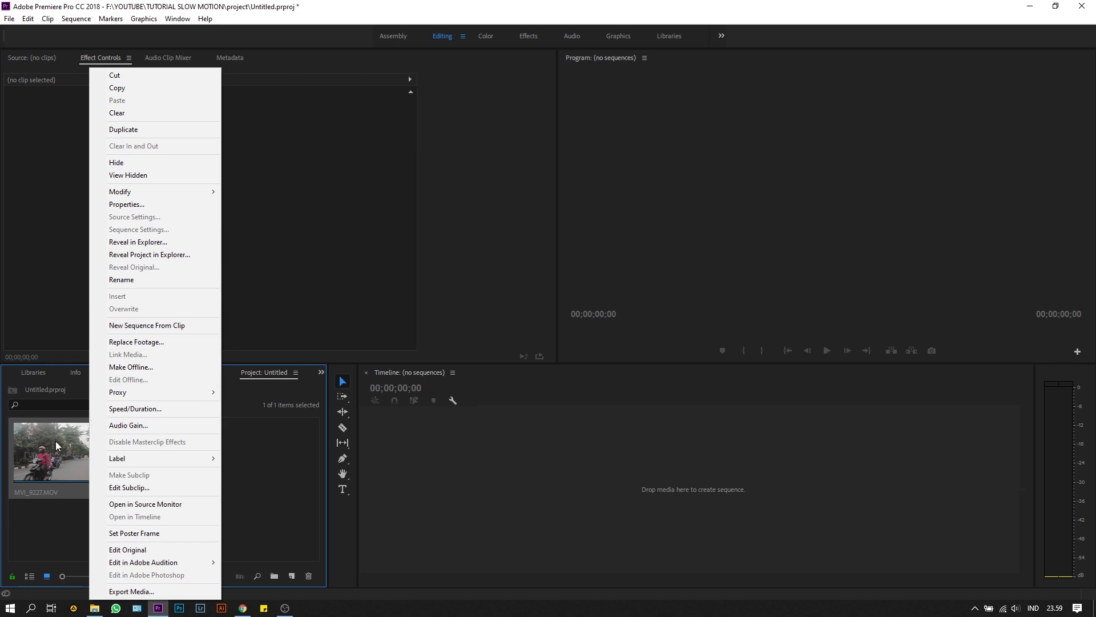
{"action": "left_click", "coordinate": [148, 329]}
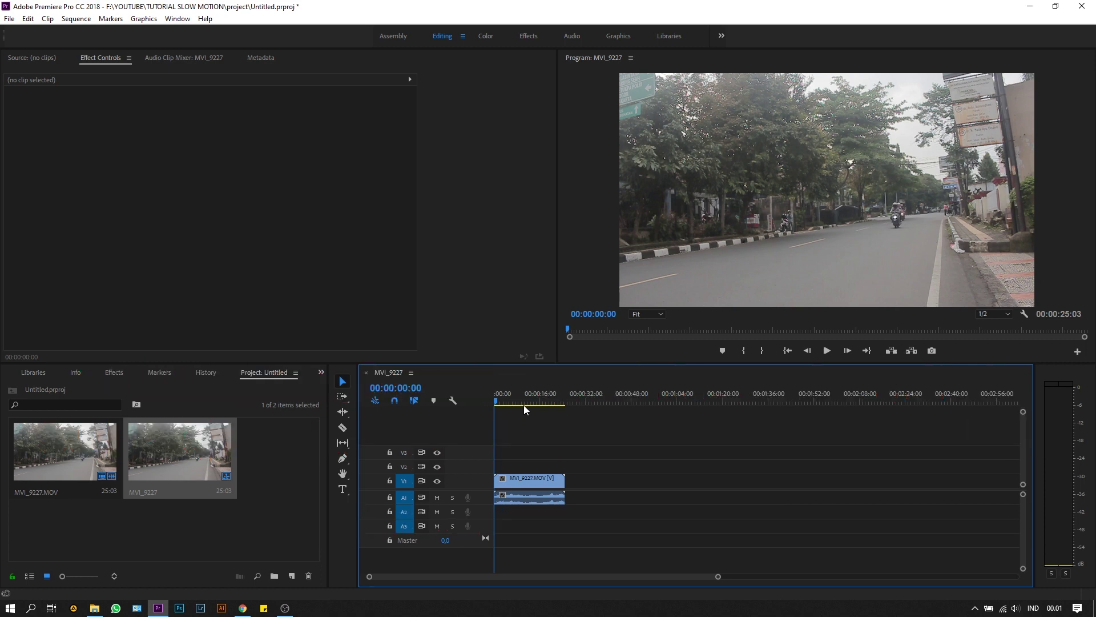
- Switch to File Explorer, check the video details of MVI_9227.MOV in its properties, and return to Premiere Pro
{"action": "mouse_move", "coordinate": [97, 608]}
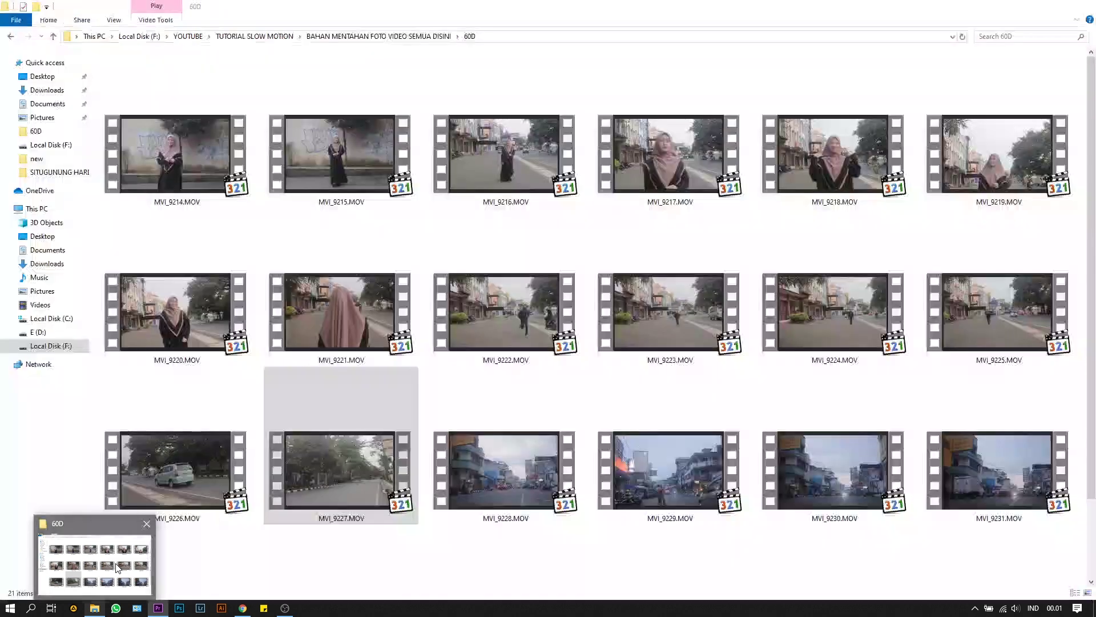
{"action": "left_click", "coordinate": [111, 565]}
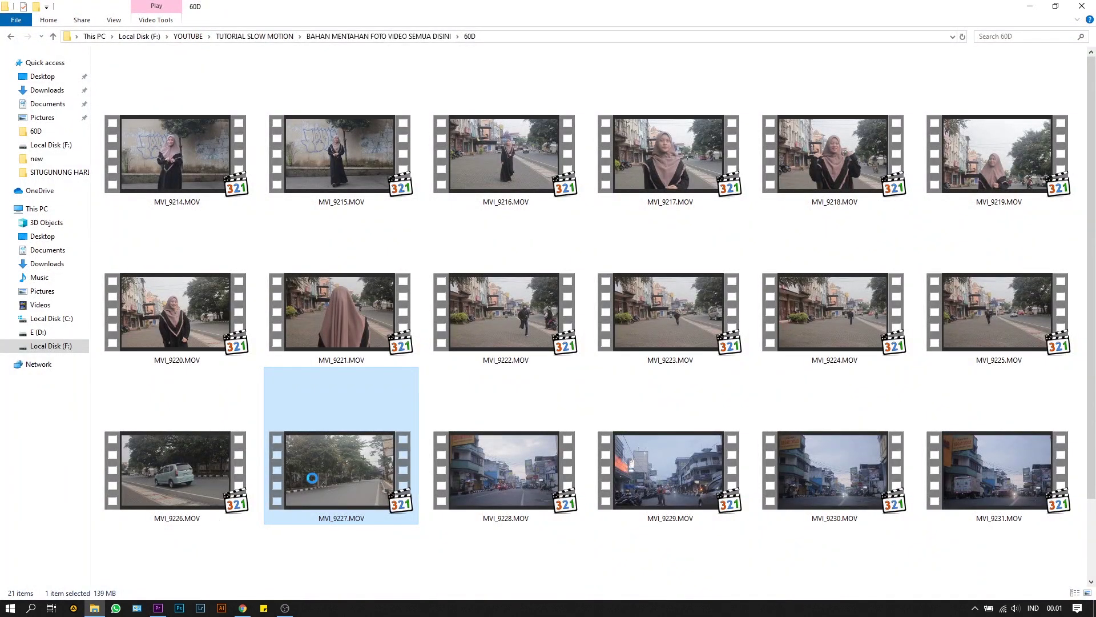
{"action": "right_click", "coordinate": [337, 458]}
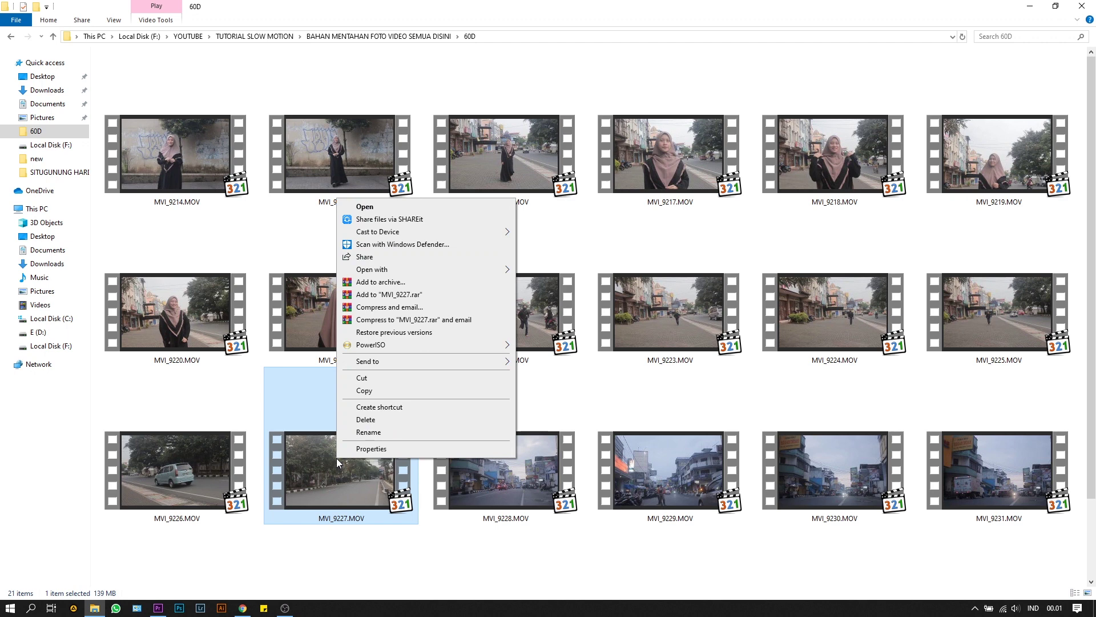
{"action": "left_click", "coordinate": [375, 449]}
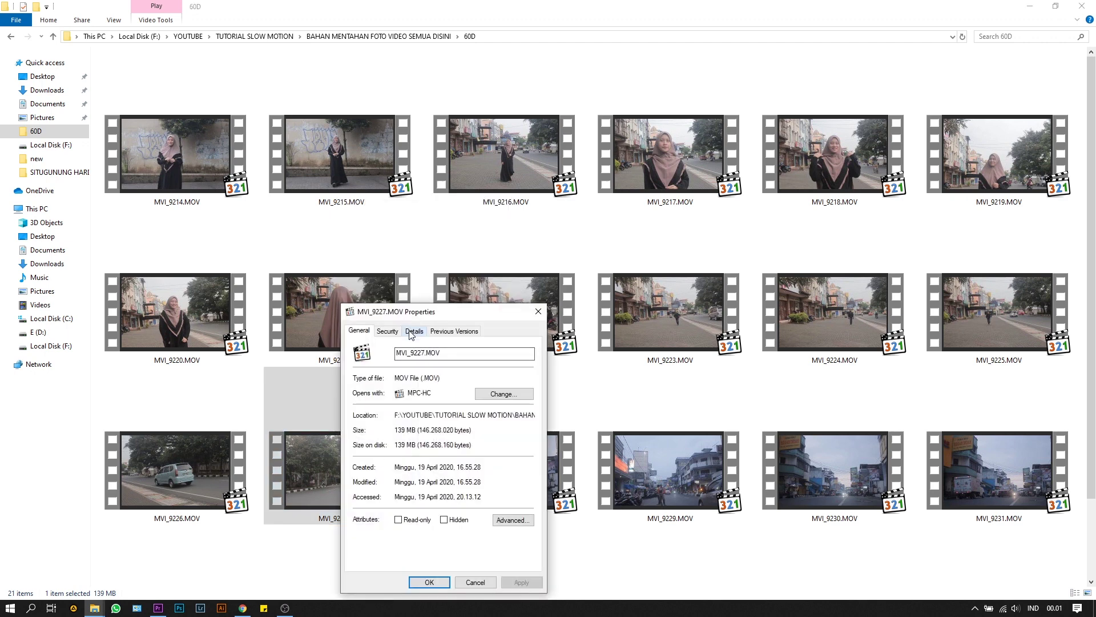
{"action": "left_click_drag", "start_coordinate": [414, 313], "coordinate": [526, 162]}
{"action": "left_click", "coordinate": [361, 176]}
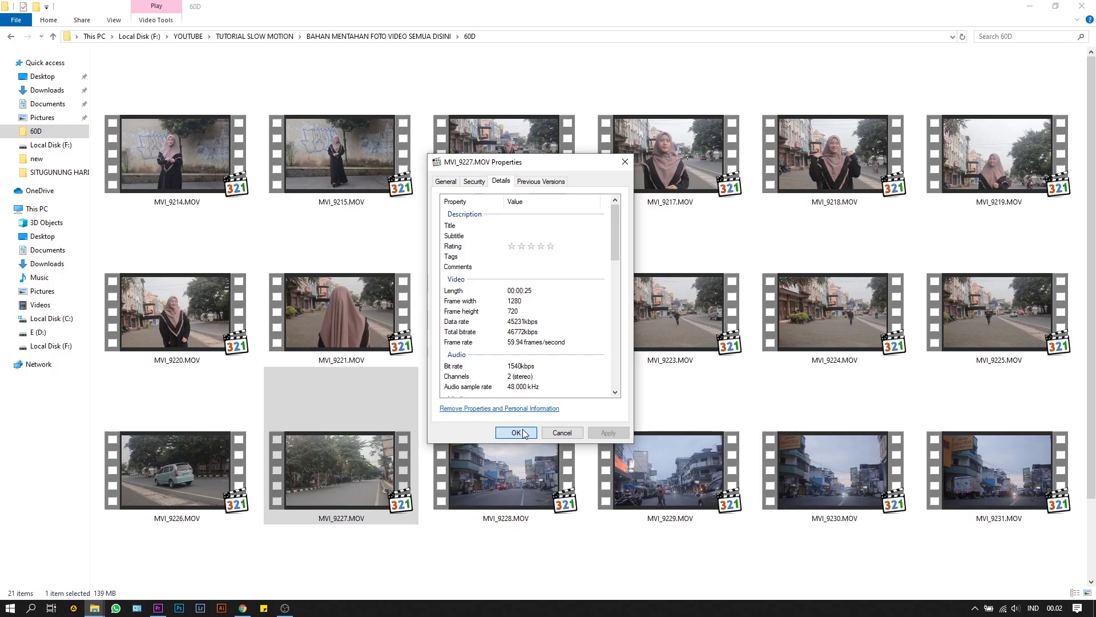
{"action": "left_click", "coordinate": [488, 584]}
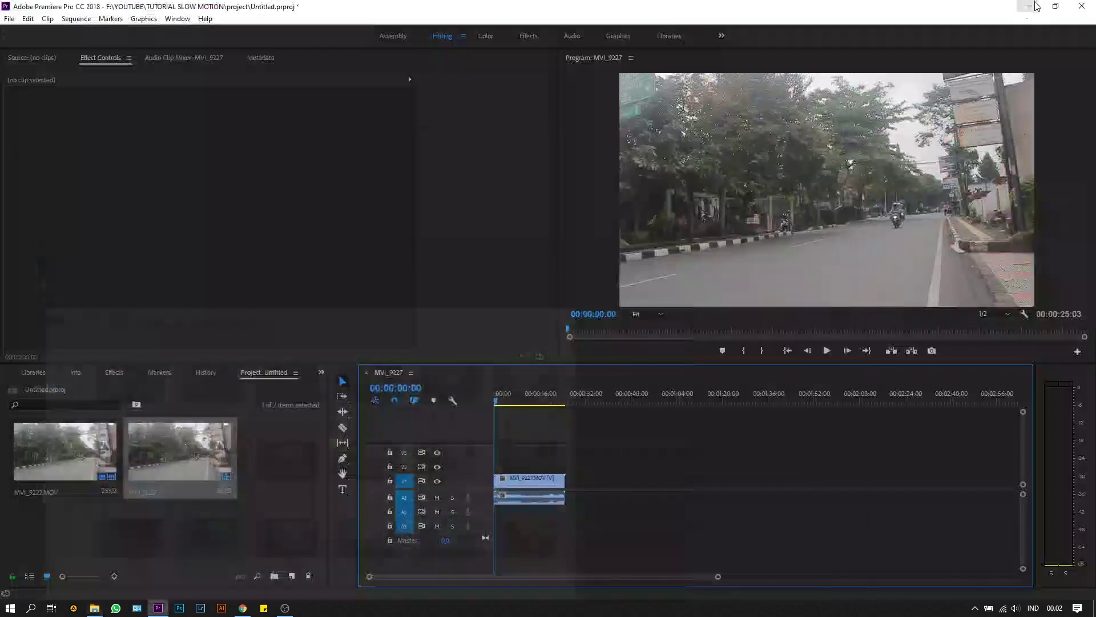
{"action": "left_click", "coordinate": [1030, 6]}
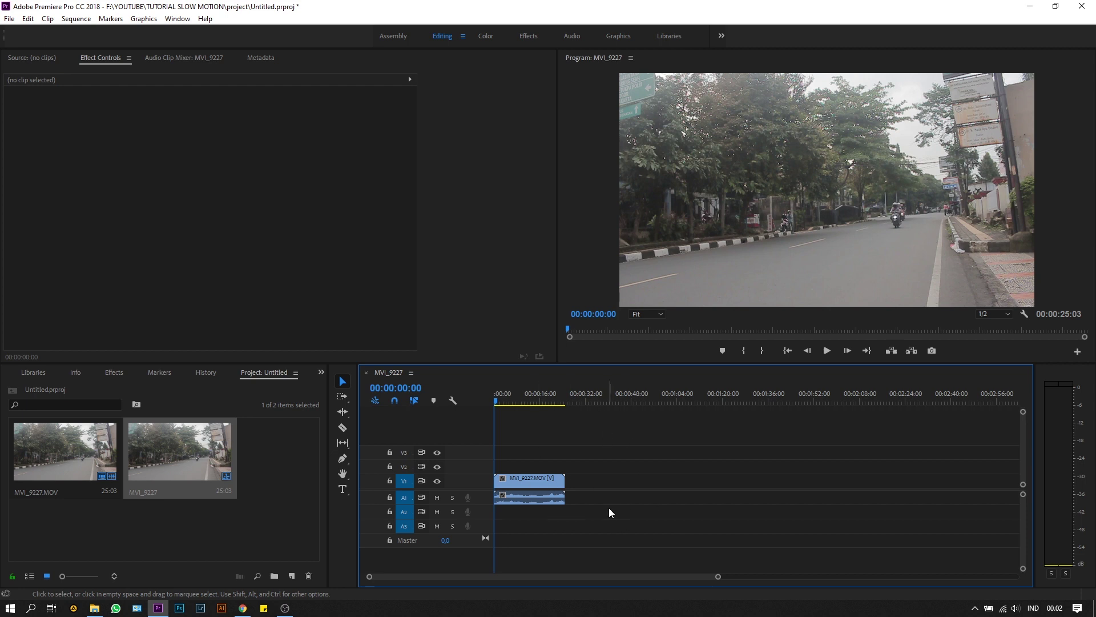
- Play the opening seconds of the MVI_9227 sequence from its start to find the passing motorcycle
{"action": "left_click_drag", "start_coordinate": [719, 579], "coordinate": [624, 590]}
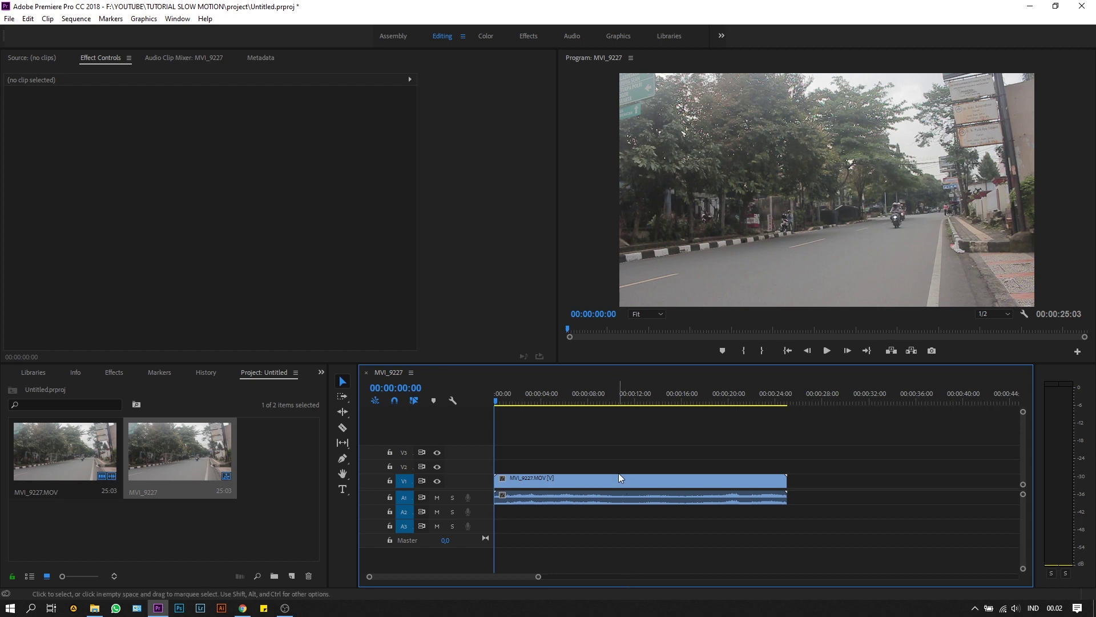
{"action": "left_click_drag", "start_coordinate": [519, 395], "coordinate": [482, 413]}
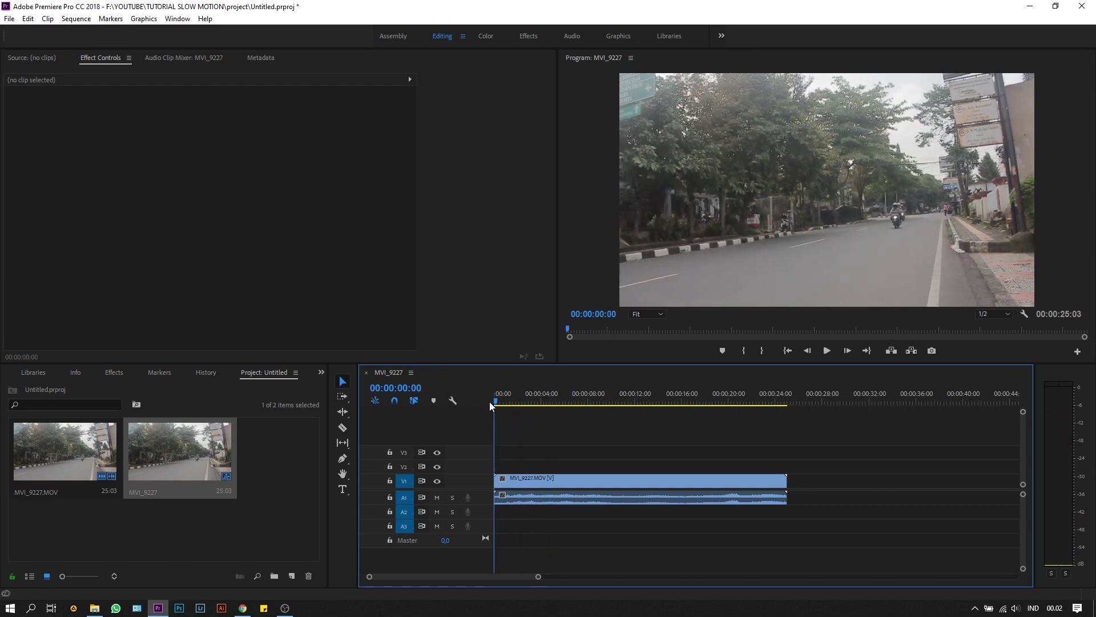
{"action": "left_click", "coordinate": [826, 351]}
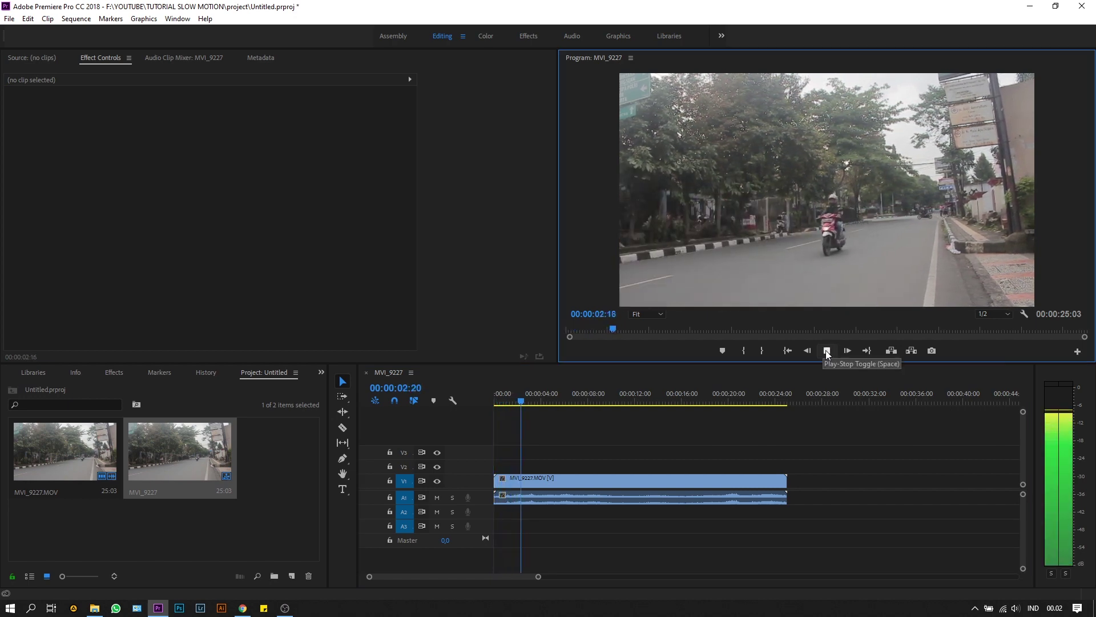
{"action": "left_click", "coordinate": [827, 351]}
- Split the MVI_9227.MOV clip with the Razor tool at 00:00:01:25 and 00:00:03:19
{"action": "left_click_drag", "start_coordinate": [535, 400], "coordinate": [511, 414]}
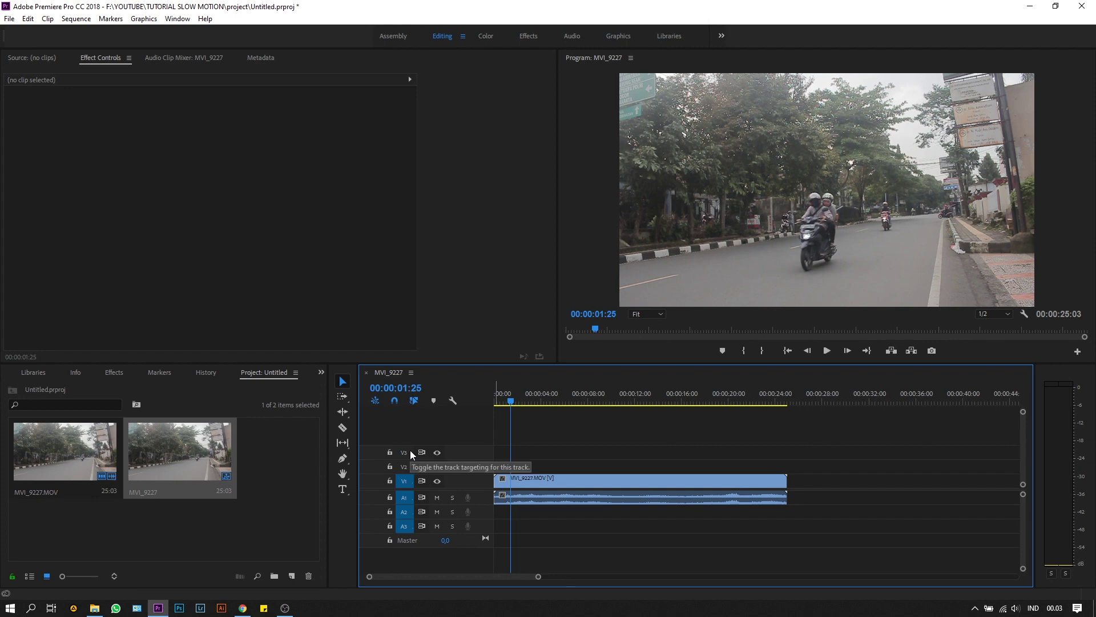
{"action": "left_click", "coordinate": [347, 432]}
{"action": "left_click", "coordinate": [511, 486]}
{"action": "left_click", "coordinate": [517, 402]}
{"action": "left_click_drag", "start_coordinate": [518, 402], "coordinate": [535, 407]}
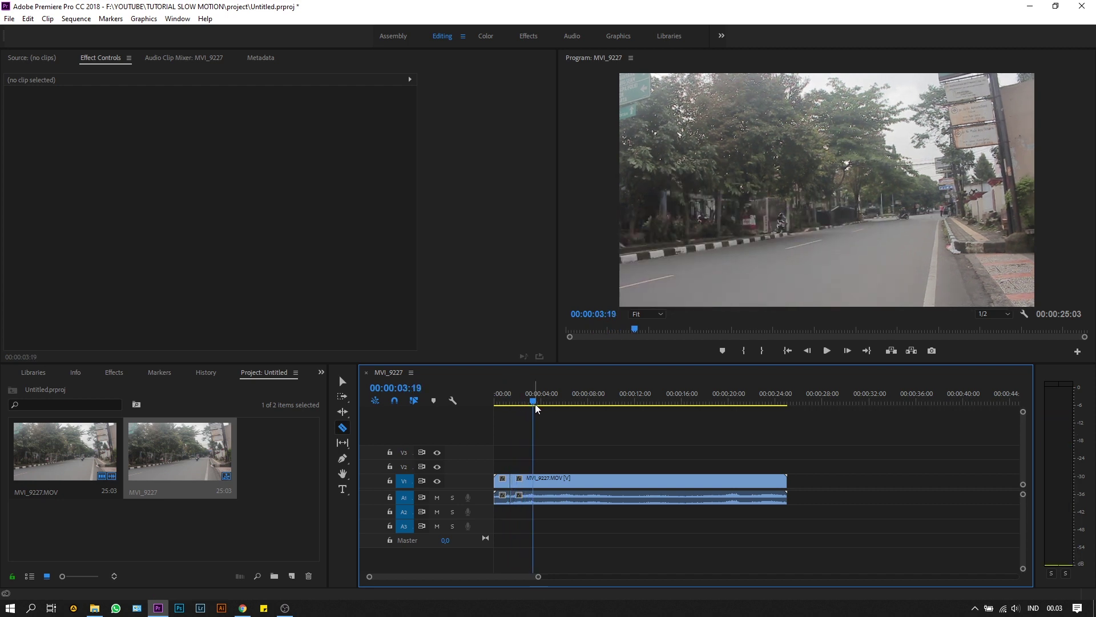
{"action": "left_click", "coordinate": [534, 480]}
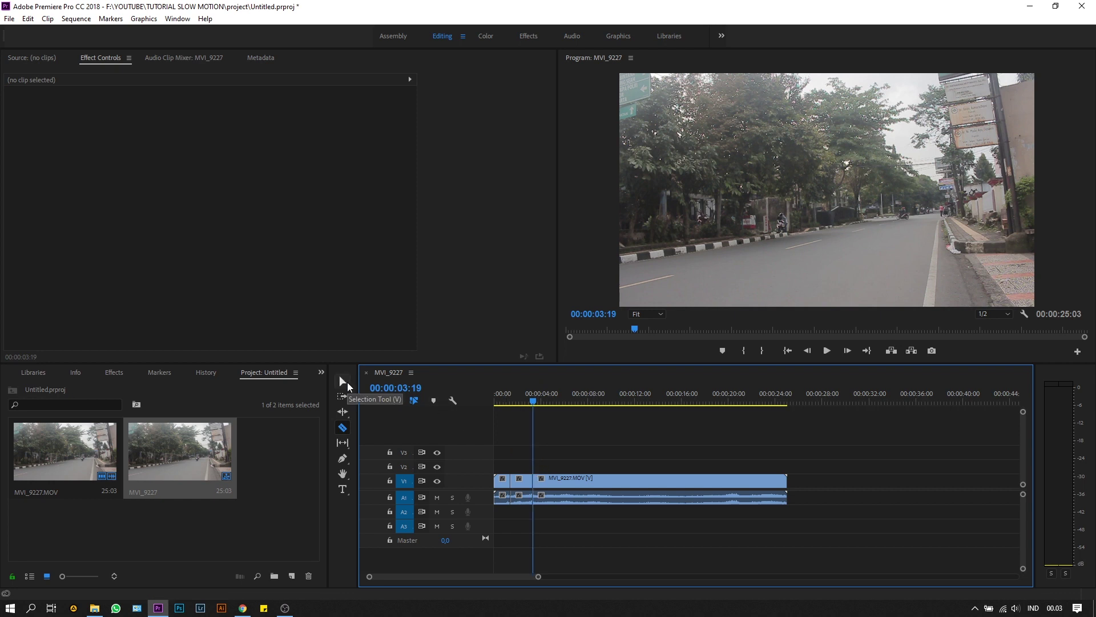
- Delete the long clip segment that follows the cut at 00:00:03:19
{"action": "left_click", "coordinate": [341, 381]}
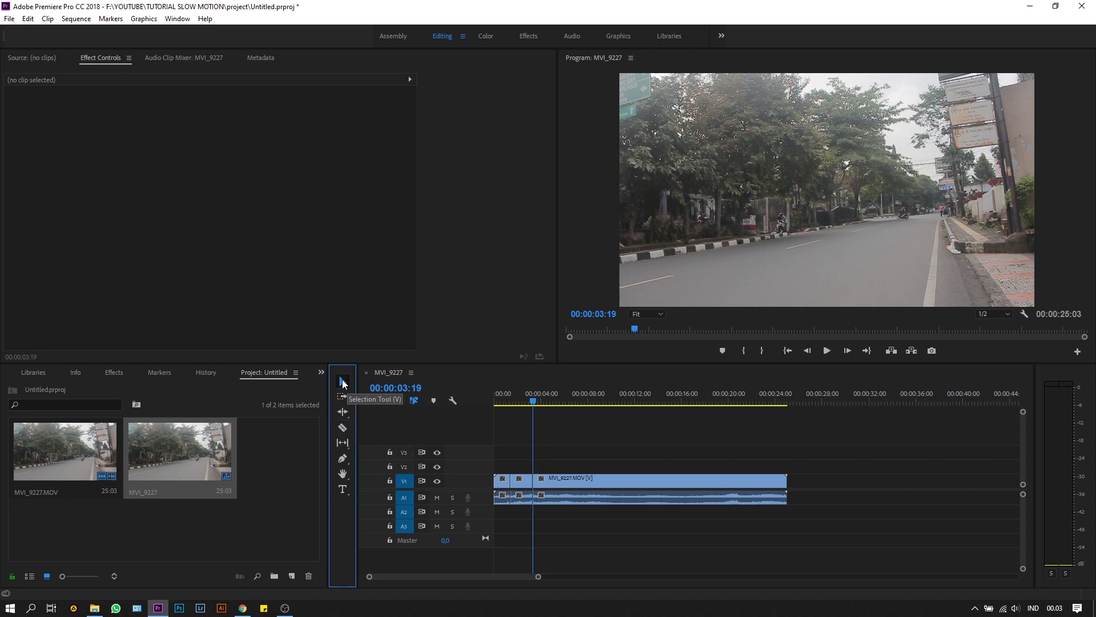
{"action": "left_click", "coordinate": [588, 484]}
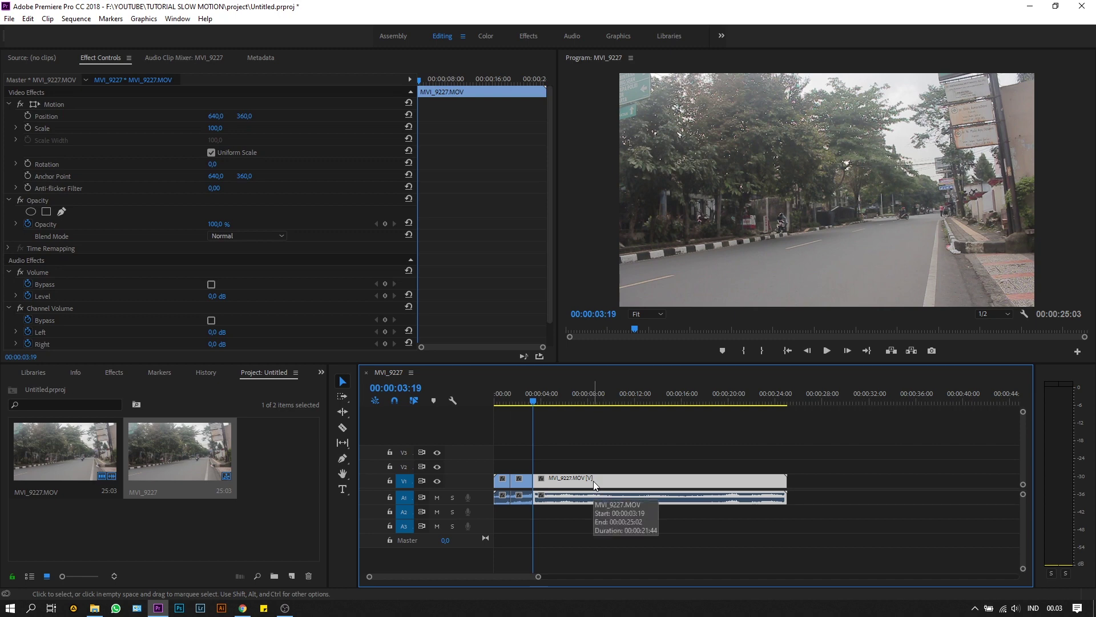
{"action": "right_click", "coordinate": [593, 481]}
{"action": "left_click", "coordinate": [577, 491]}
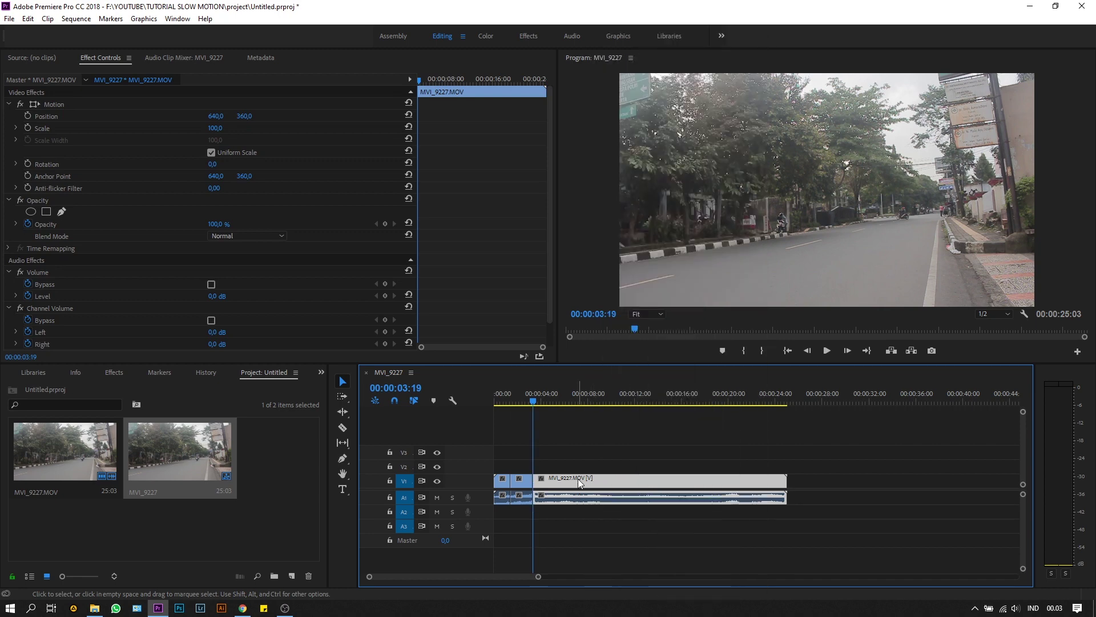
{"action": "key", "text": "Delete"}
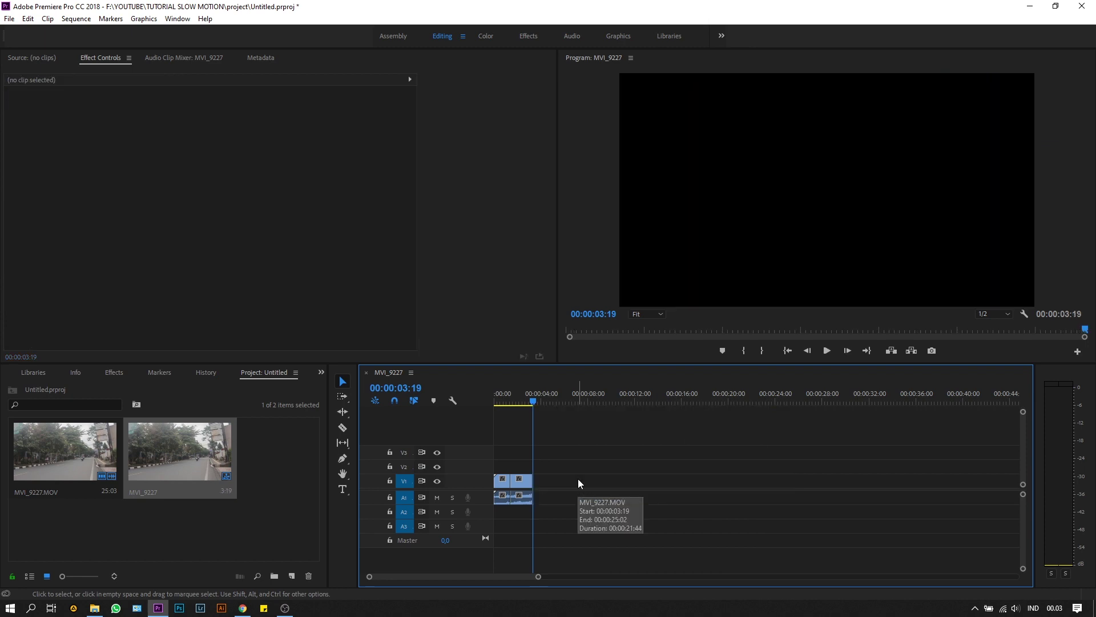
- Delete the first clip segment and move the remaining motorcycle segment to the start of the sequence
{"action": "left_click", "coordinate": [494, 396]}
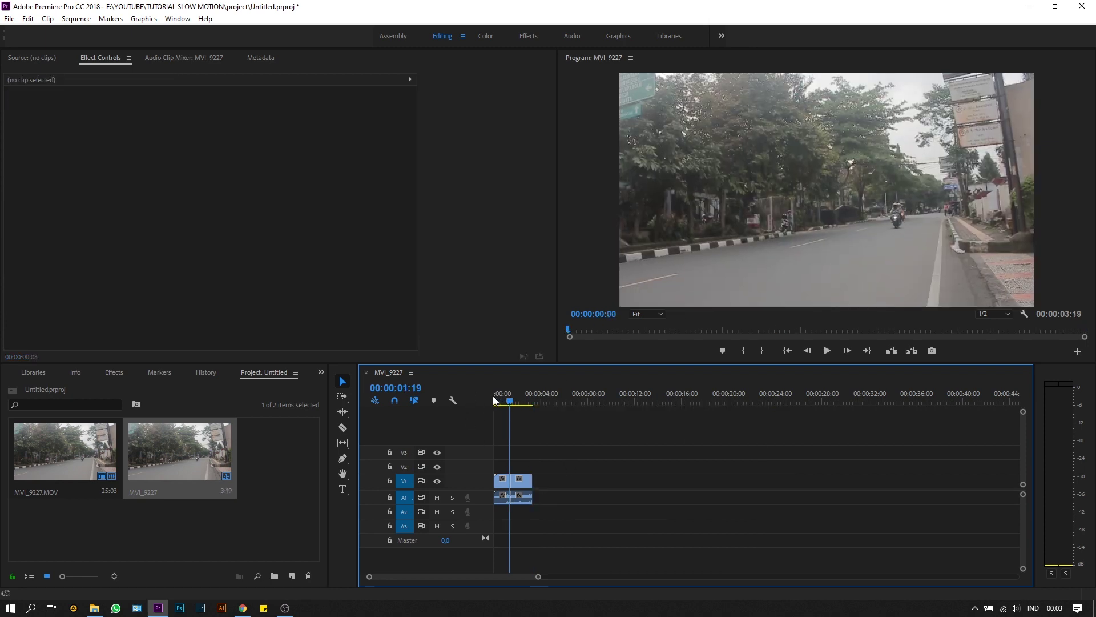
{"action": "right_click", "coordinate": [505, 487]}
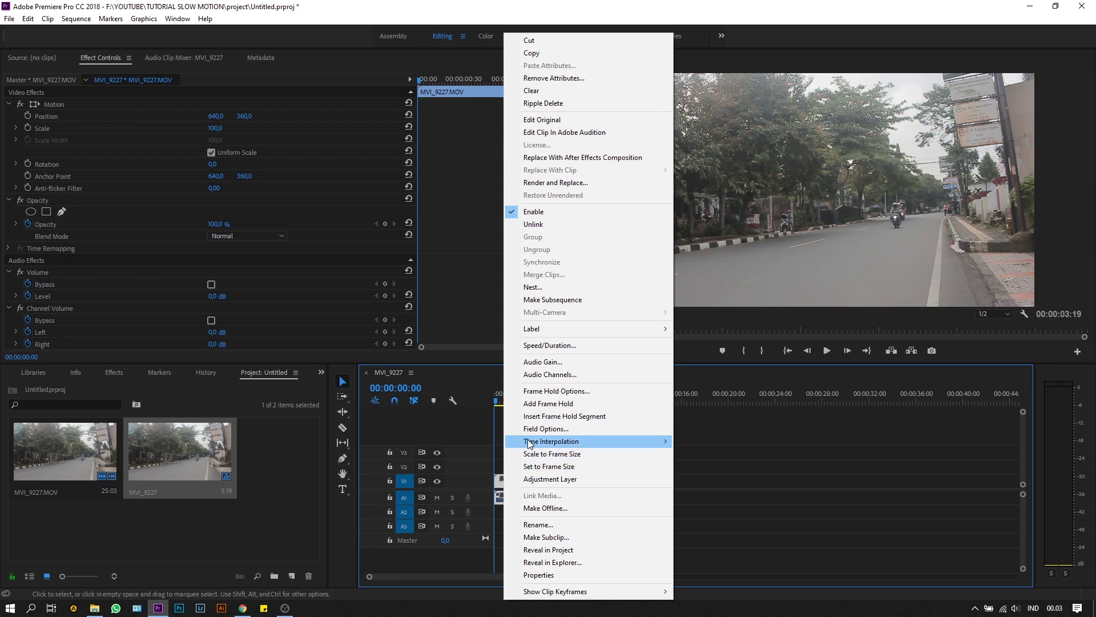
{"action": "left_click", "coordinate": [504, 485]}
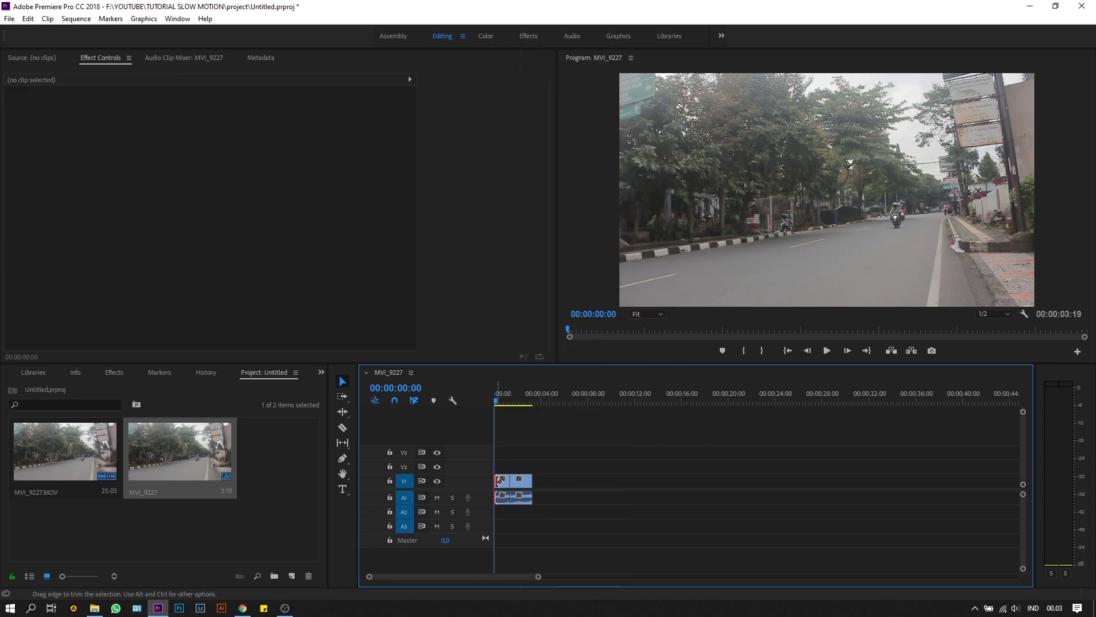
{"action": "left_click", "coordinate": [505, 483]}
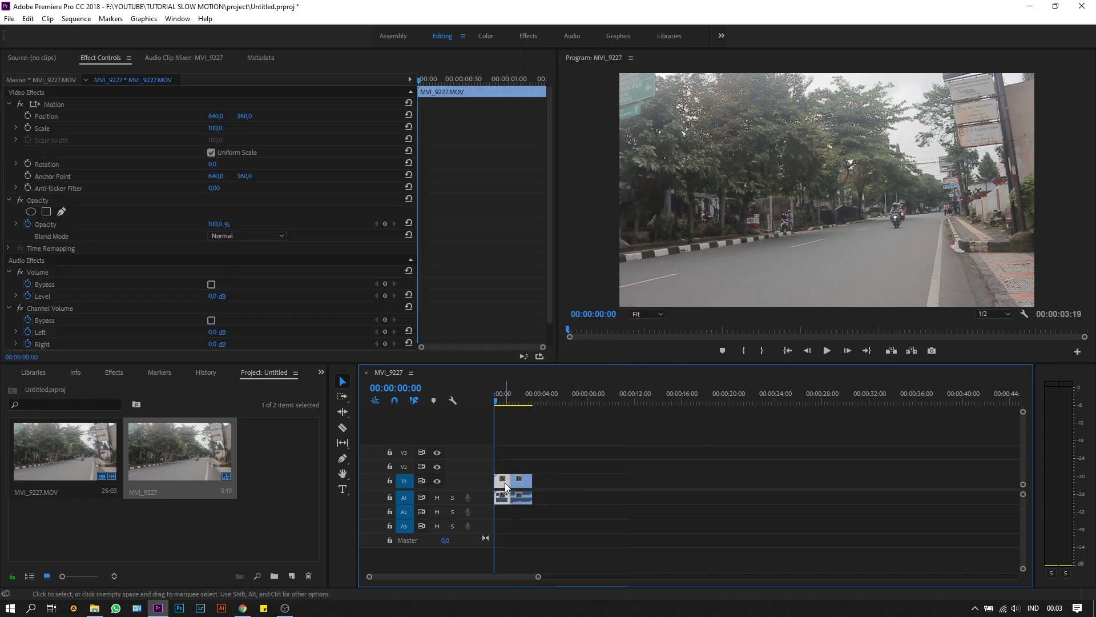
{"action": "key", "text": "Delete"}
{"action": "left_click_drag", "start_coordinate": [517, 480], "coordinate": [501, 483]}
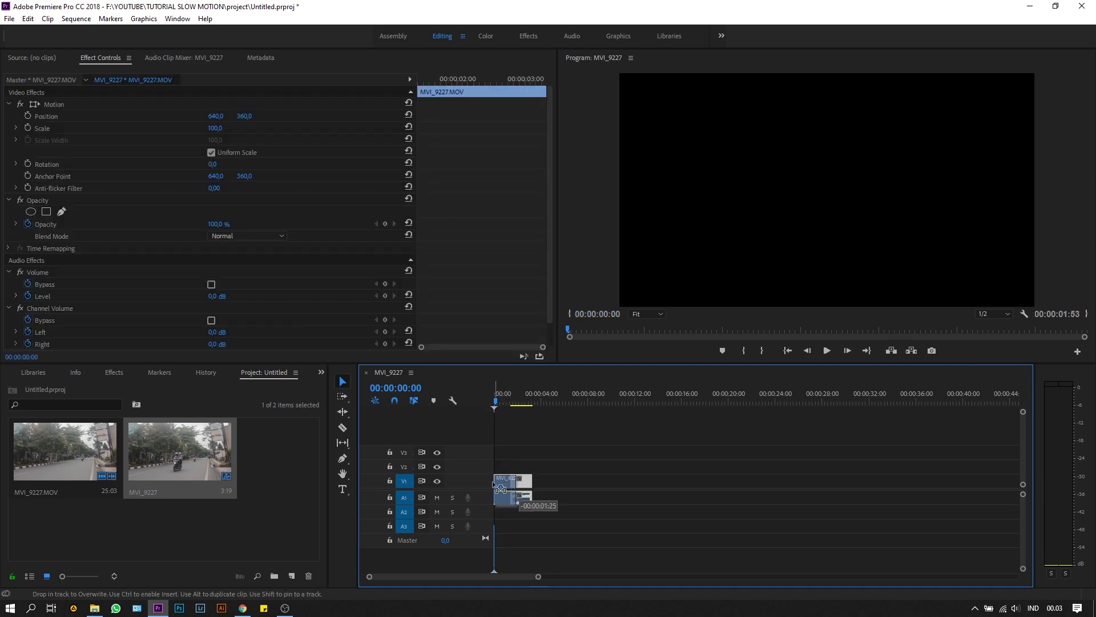
{"action": "left_click", "coordinate": [516, 463]}
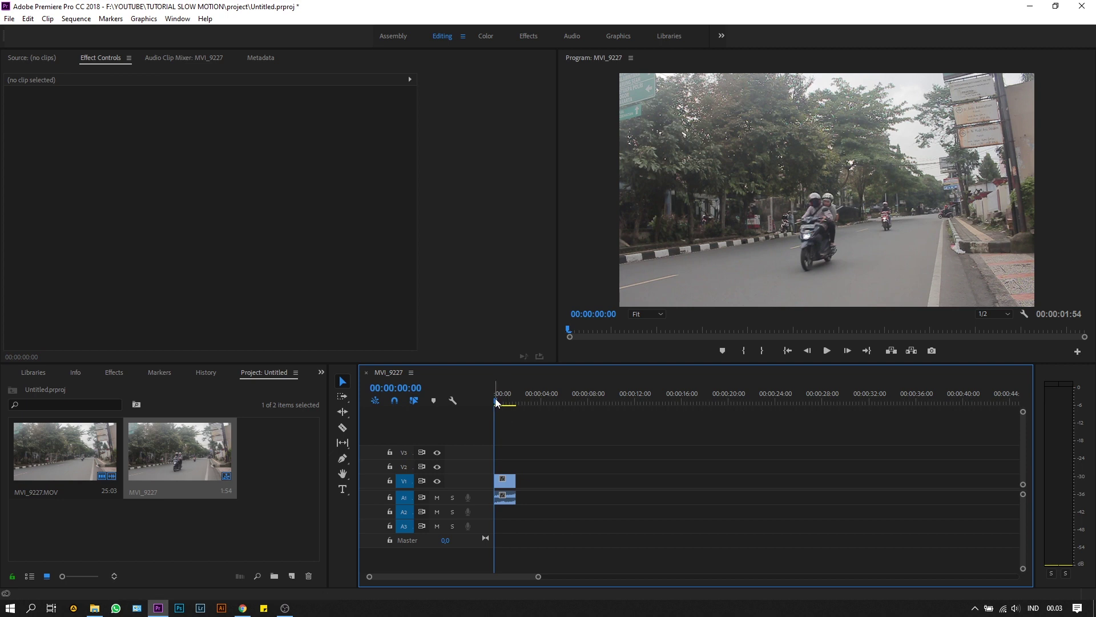
- Play the trimmed motorcycle clip at normal speed and return the playhead to the sequence start
{"action": "left_click_drag", "start_coordinate": [538, 576], "coordinate": [450, 576]}
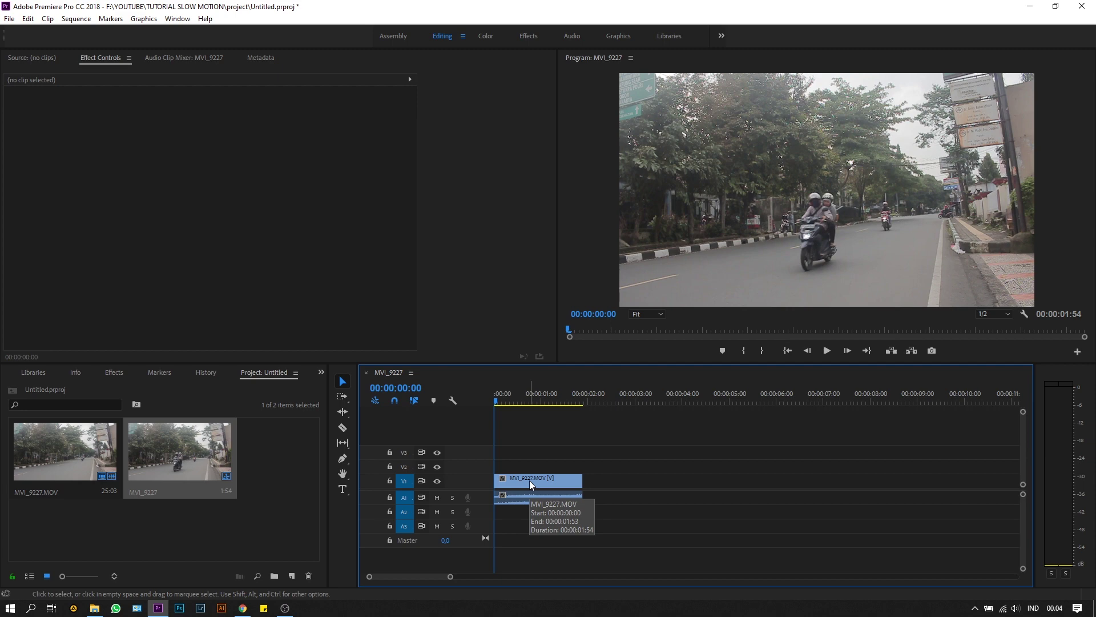
{"action": "left_click", "coordinate": [826, 350]}
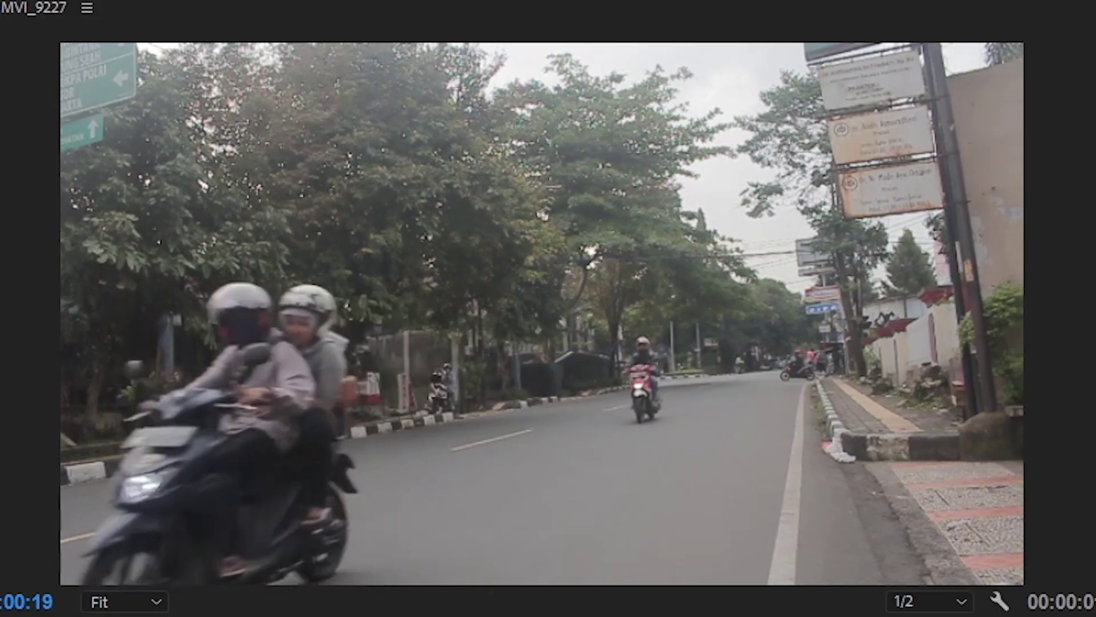
{"action": "left_click", "coordinate": [827, 350]}
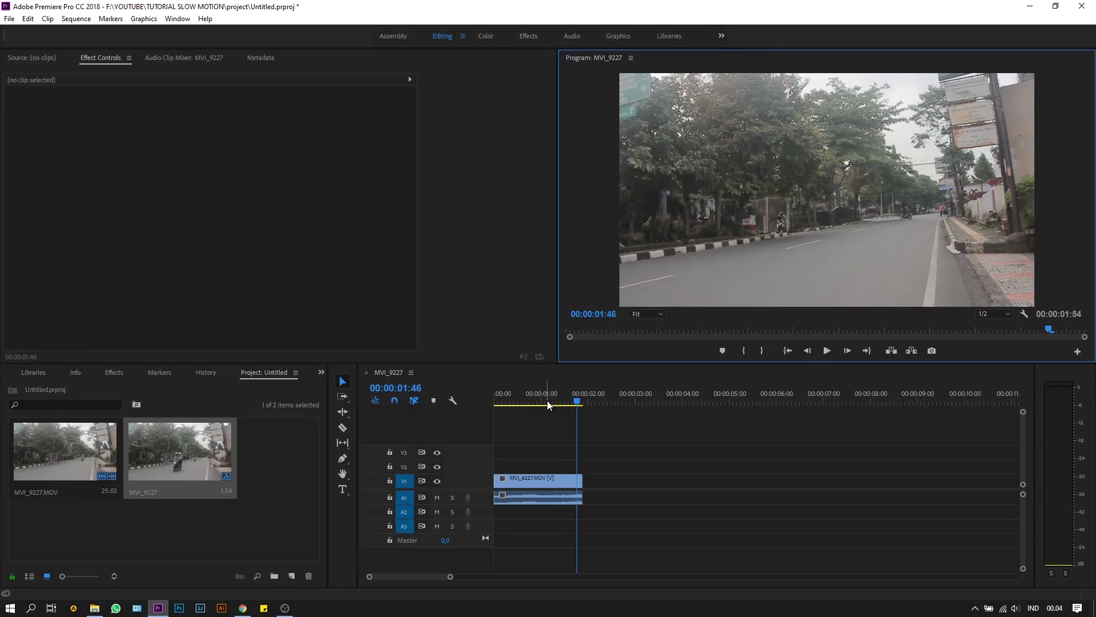
{"action": "left_click_drag", "start_coordinate": [547, 399], "coordinate": [485, 401]}
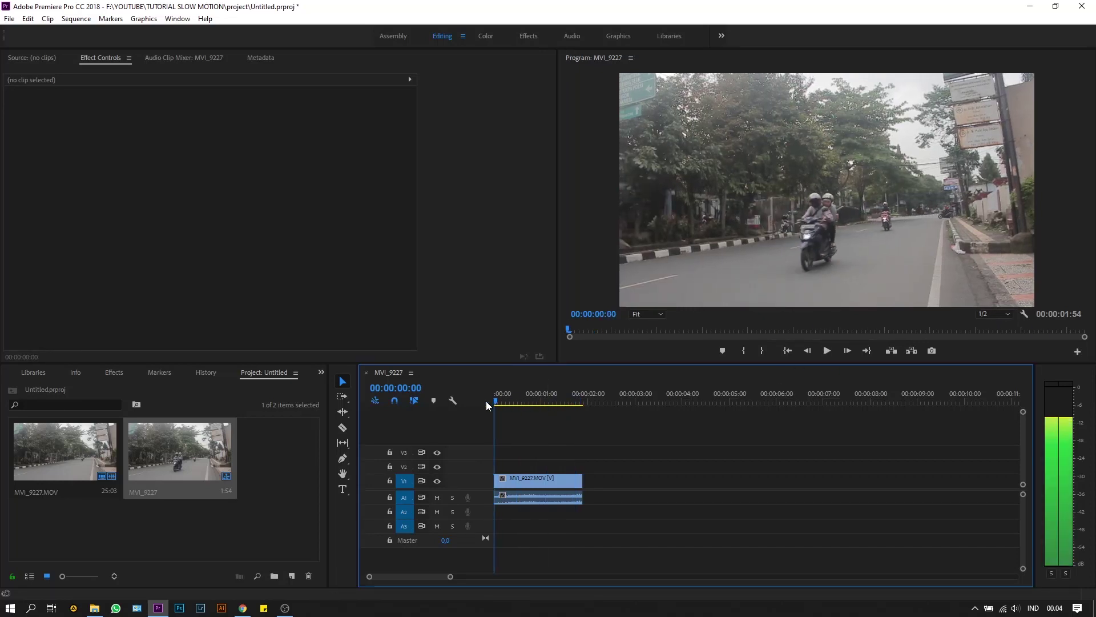
{"action": "right_click", "coordinate": [536, 483]}
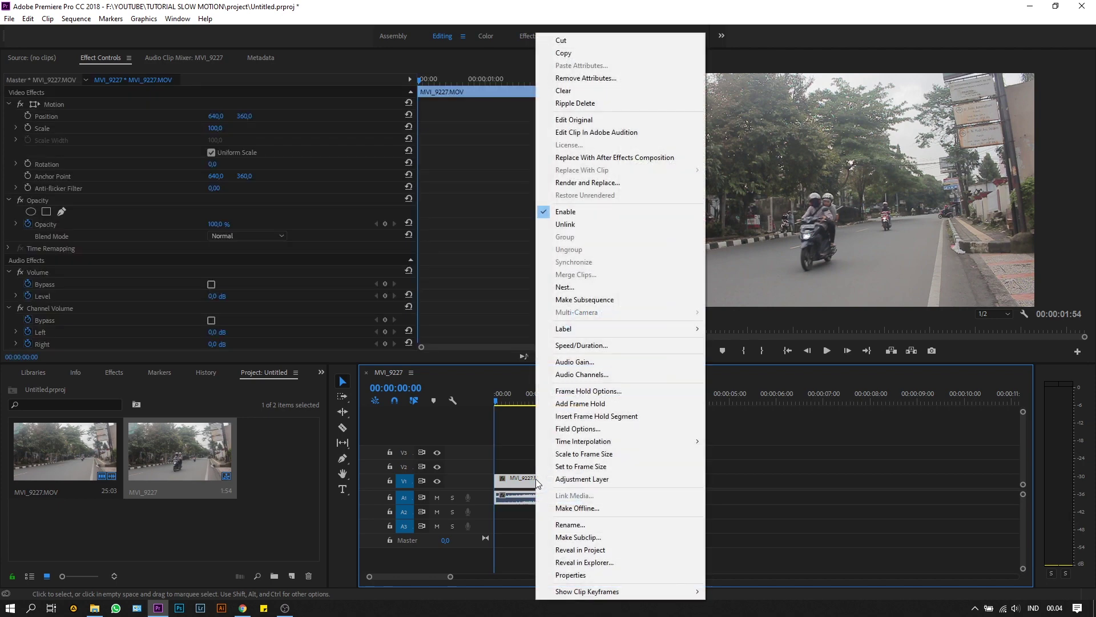
{"action": "left_click", "coordinate": [591, 346]}
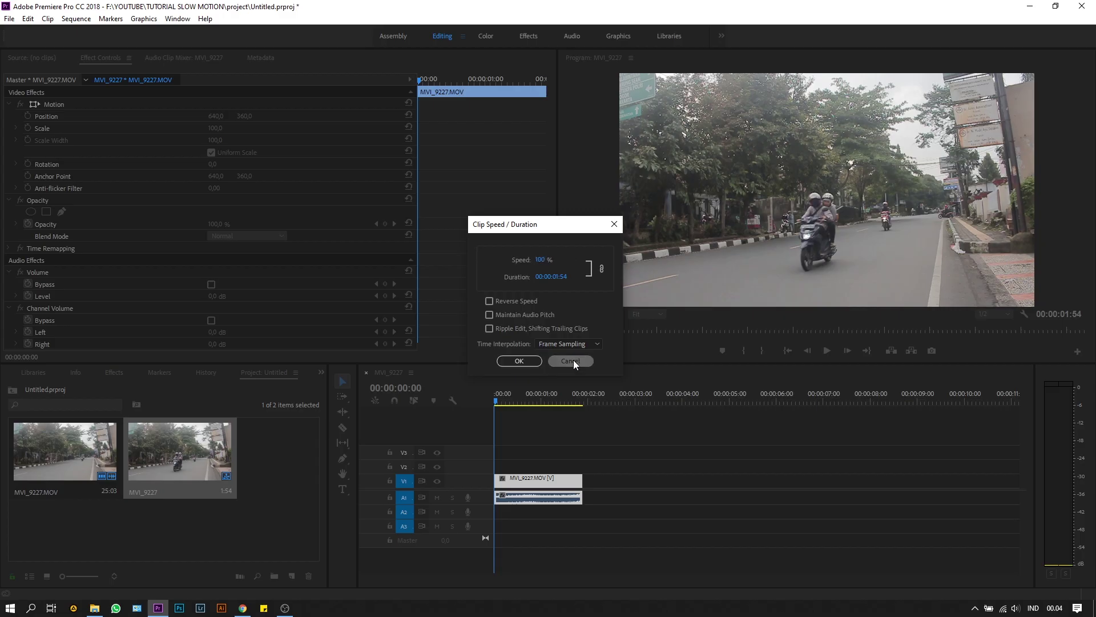
{"action": "left_click", "coordinate": [630, 531]}
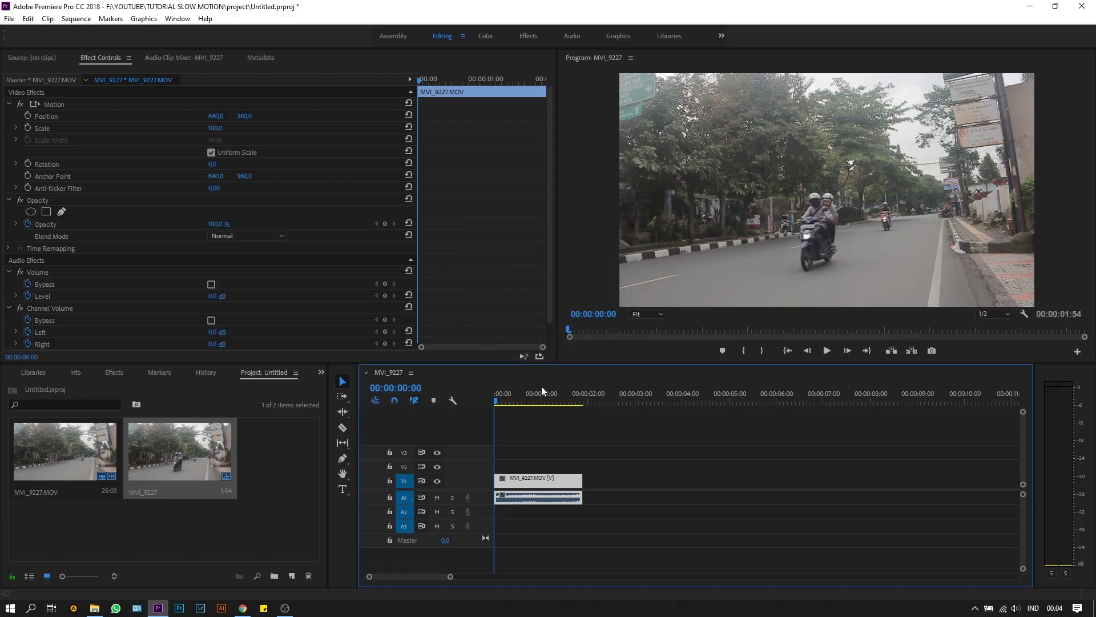
- Set the motorcycle clip's speed to 50% in its Speed/Duration settings, keeping Frame Sampling as the time interpolation
{"action": "right_click", "coordinate": [529, 482]}
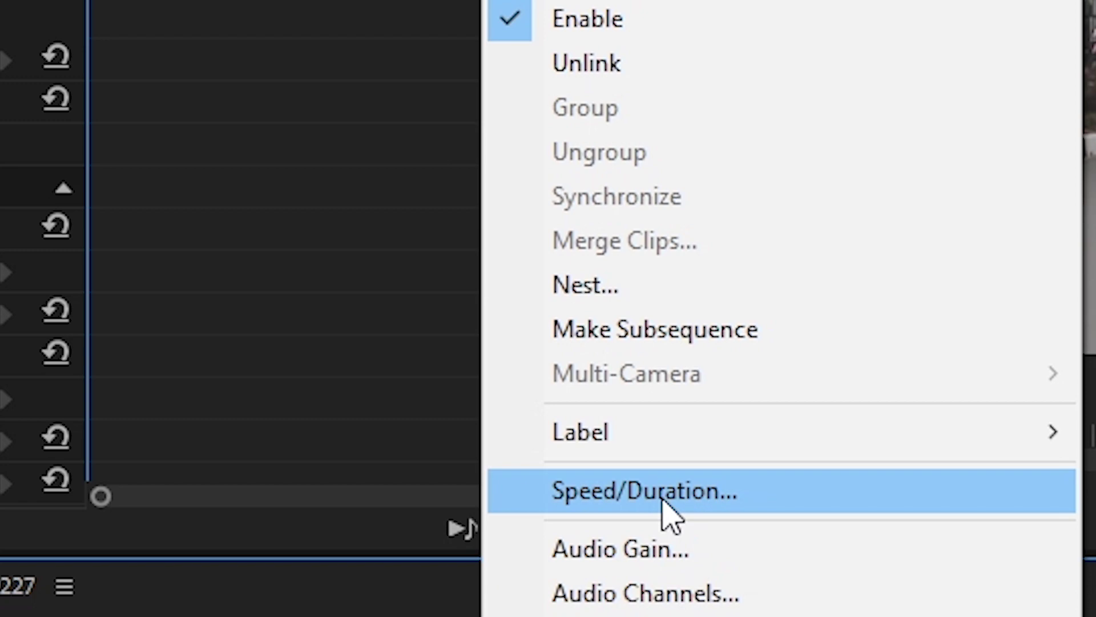
{"action": "left_click", "coordinate": [670, 514]}
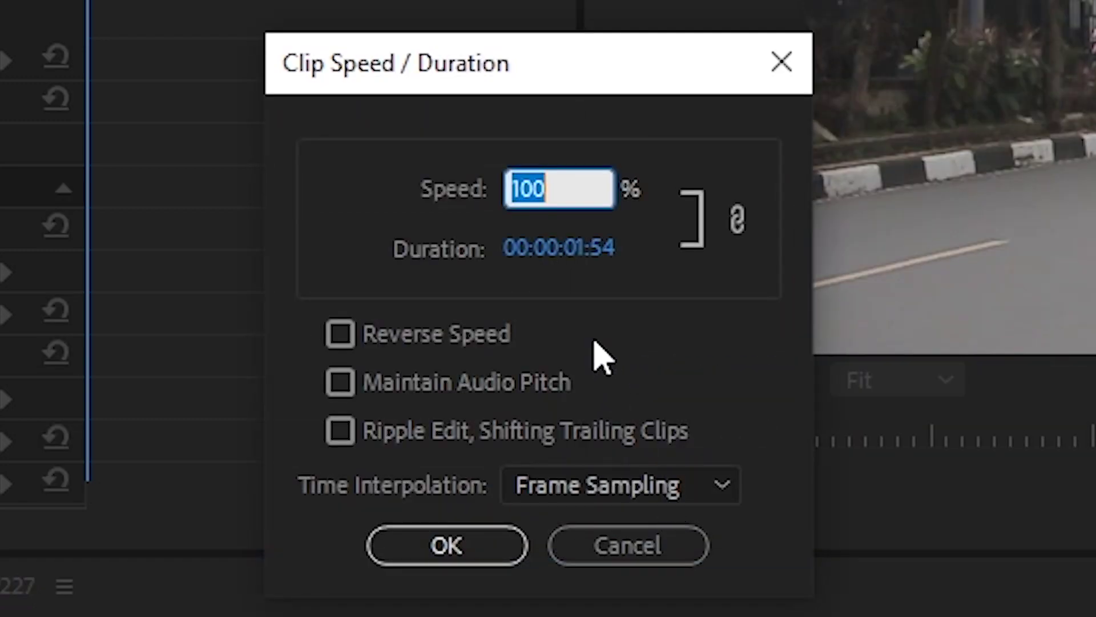
{"action": "left_click", "coordinate": [570, 186]}
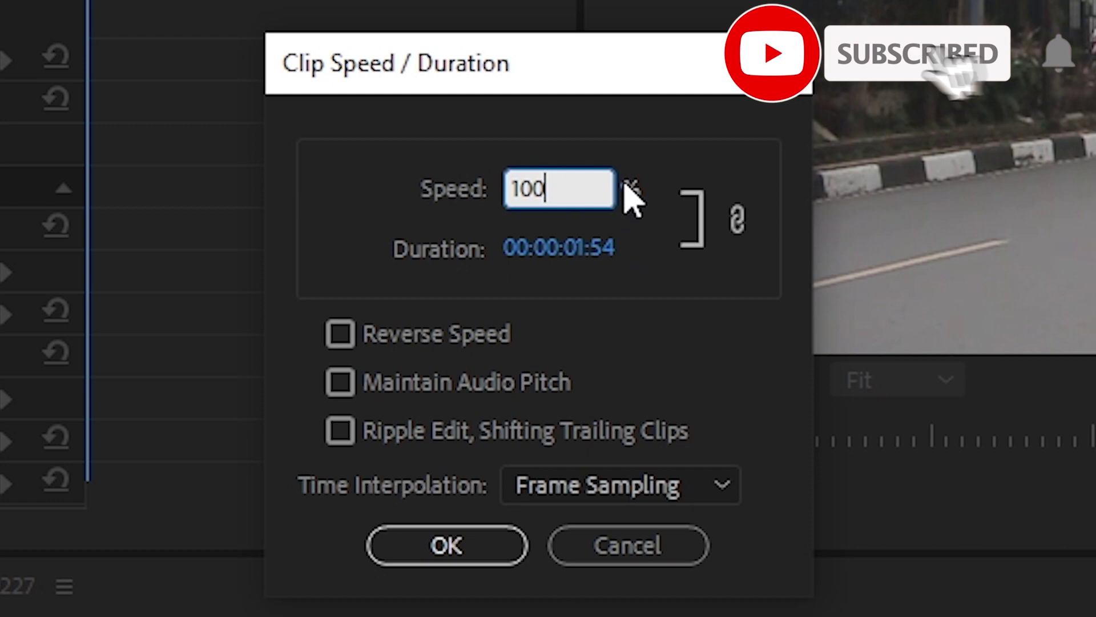
{"action": "left_click_drag", "start_coordinate": [572, 186], "coordinate": [488, 203]}
{"action": "left_click", "coordinate": [577, 187]}
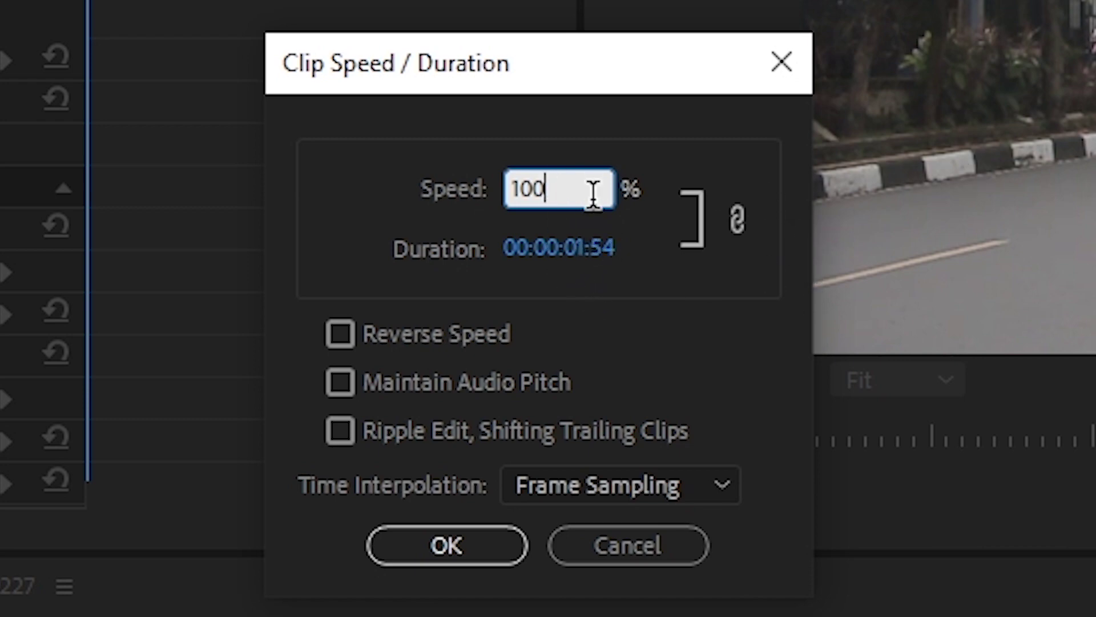
{"action": "left_click_drag", "start_coordinate": [592, 194], "coordinate": [446, 191]}
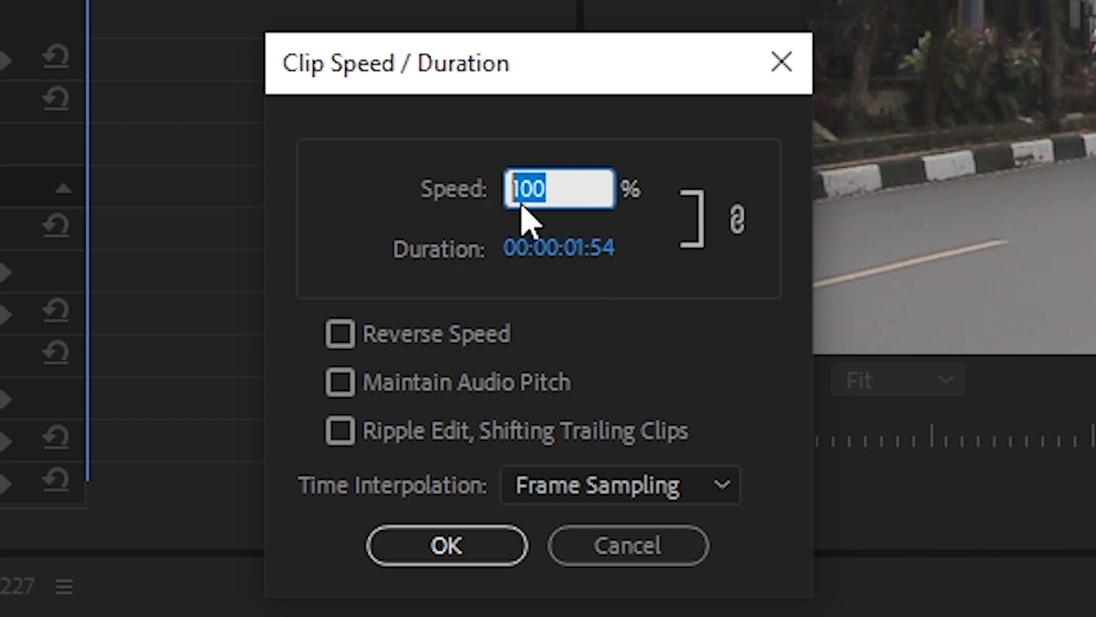
{"action": "type", "text": "50"}
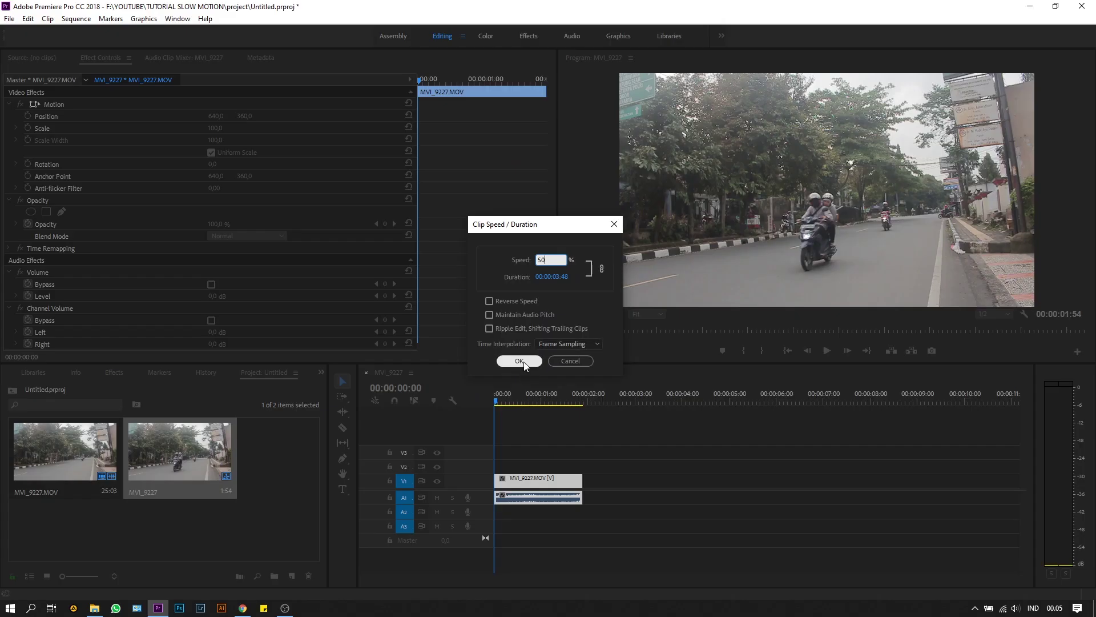
{"action": "left_click", "coordinate": [523, 361]}
- Play the motorcycle clip at 50% speed from the sequence start, then return the playhead to 00:00:00:00
{"action": "left_click_drag", "start_coordinate": [504, 396], "coordinate": [483, 412]}
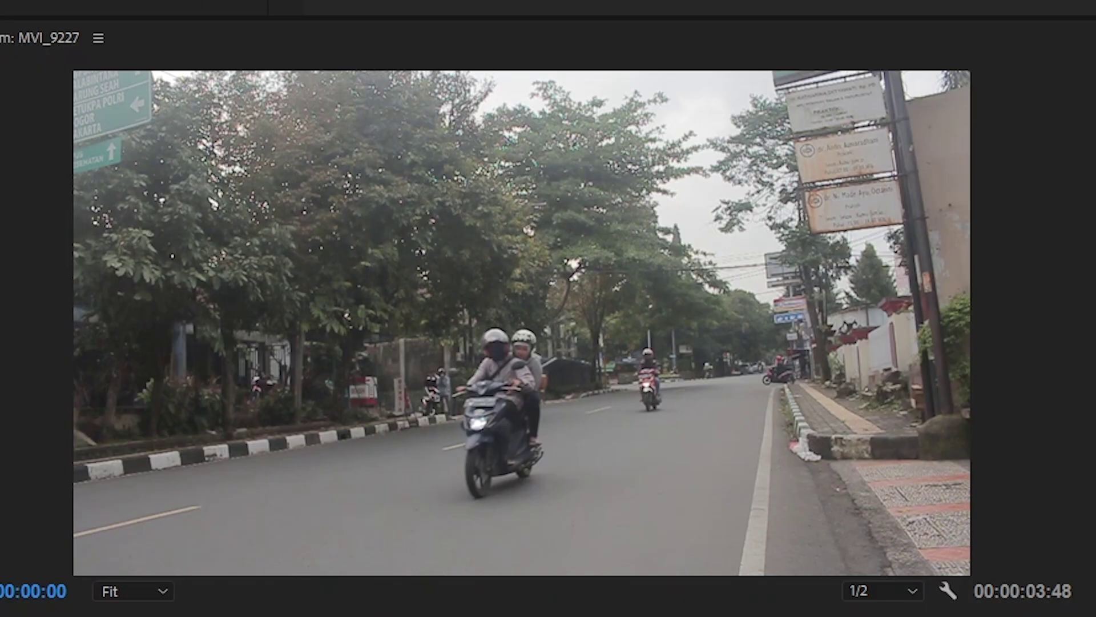
{"action": "left_click", "coordinate": [522, 616]}
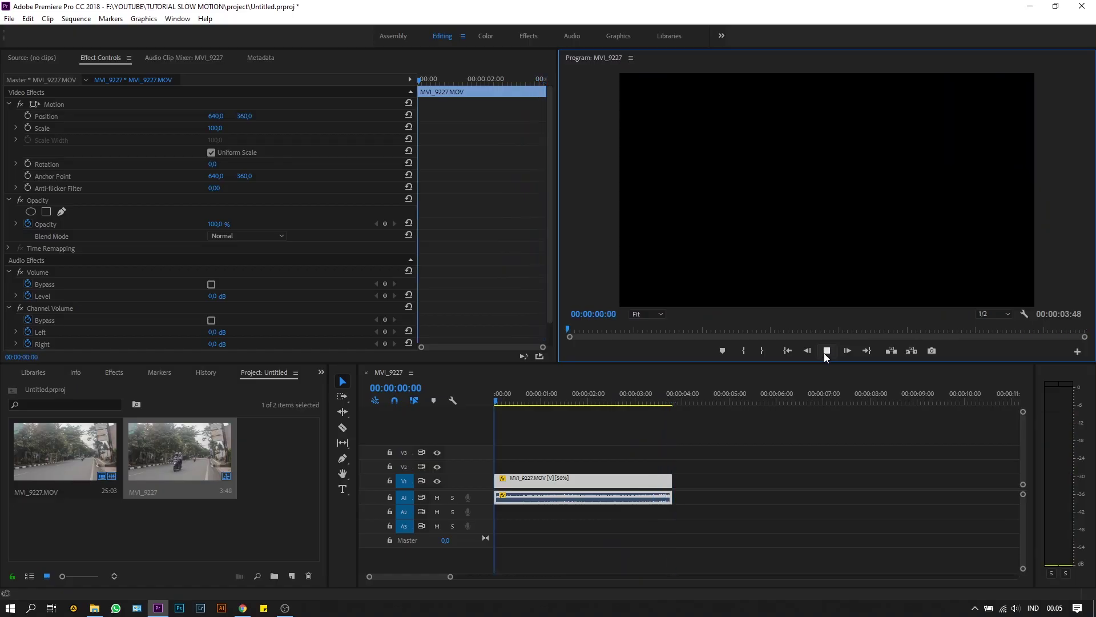
{"action": "left_click", "coordinate": [827, 350]}
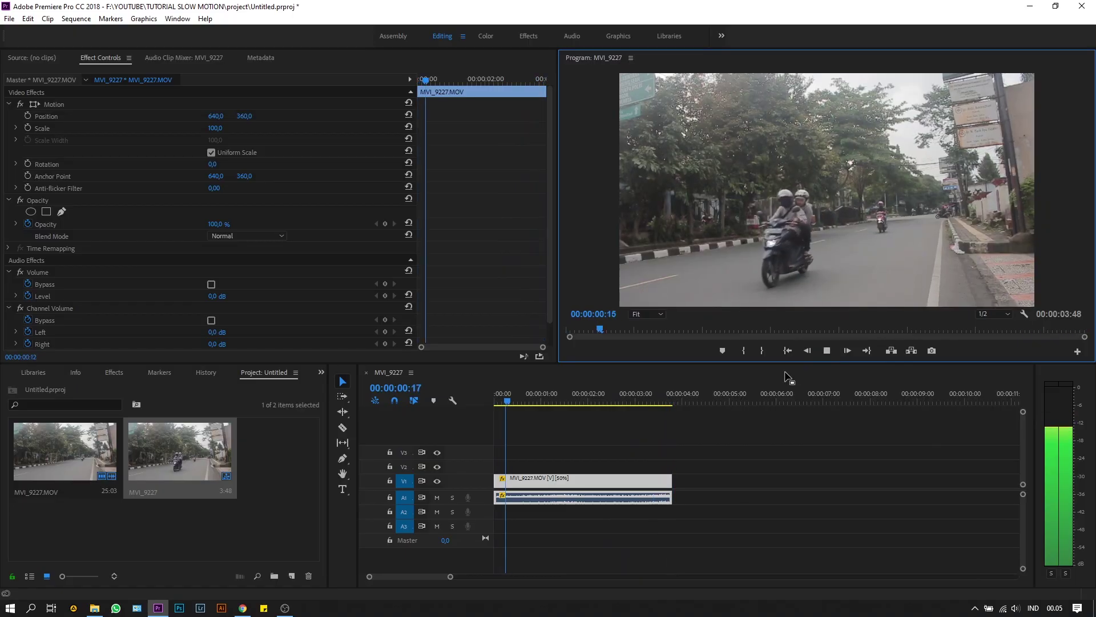
{"action": "left_click", "coordinate": [829, 352]}
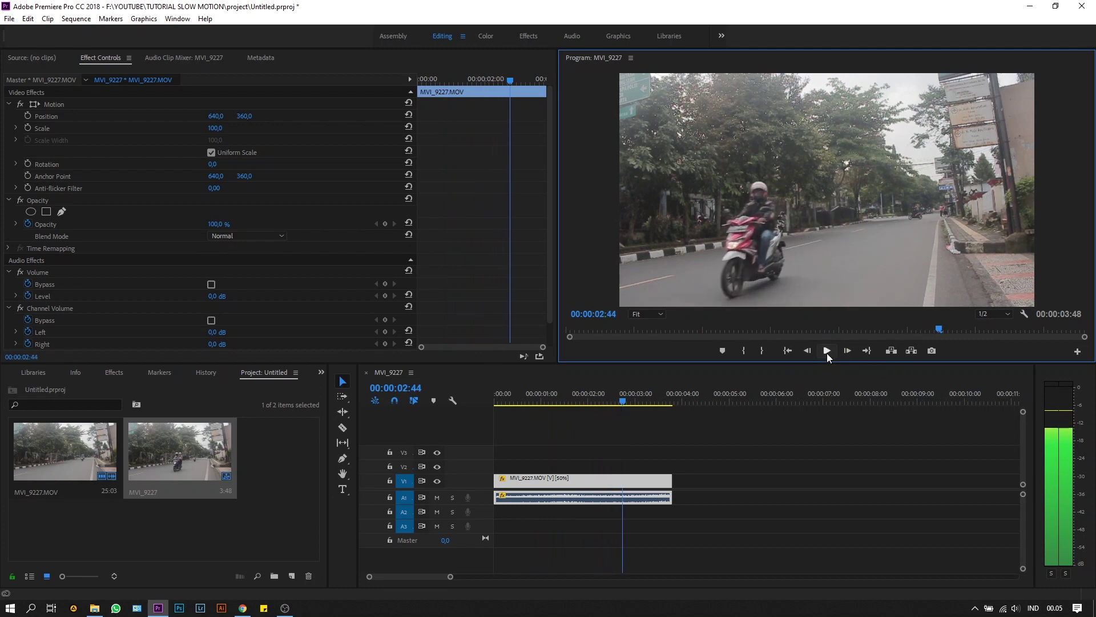
{"action": "left_click", "coordinate": [596, 403]}
{"action": "key", "text": "Home"}
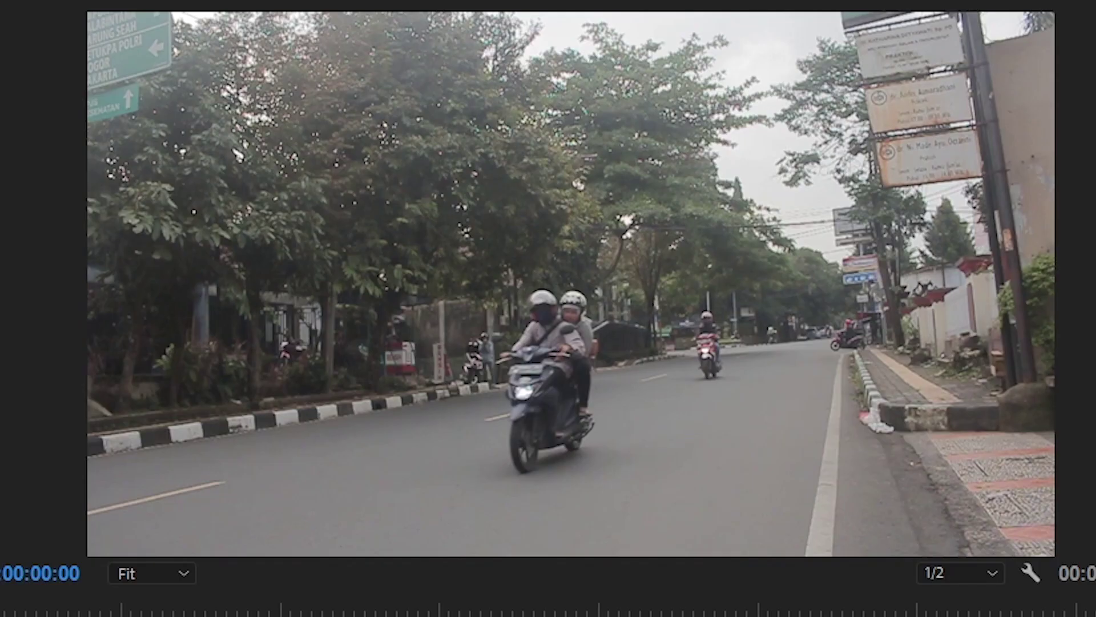
{"action": "left_click", "coordinate": [827, 351]}
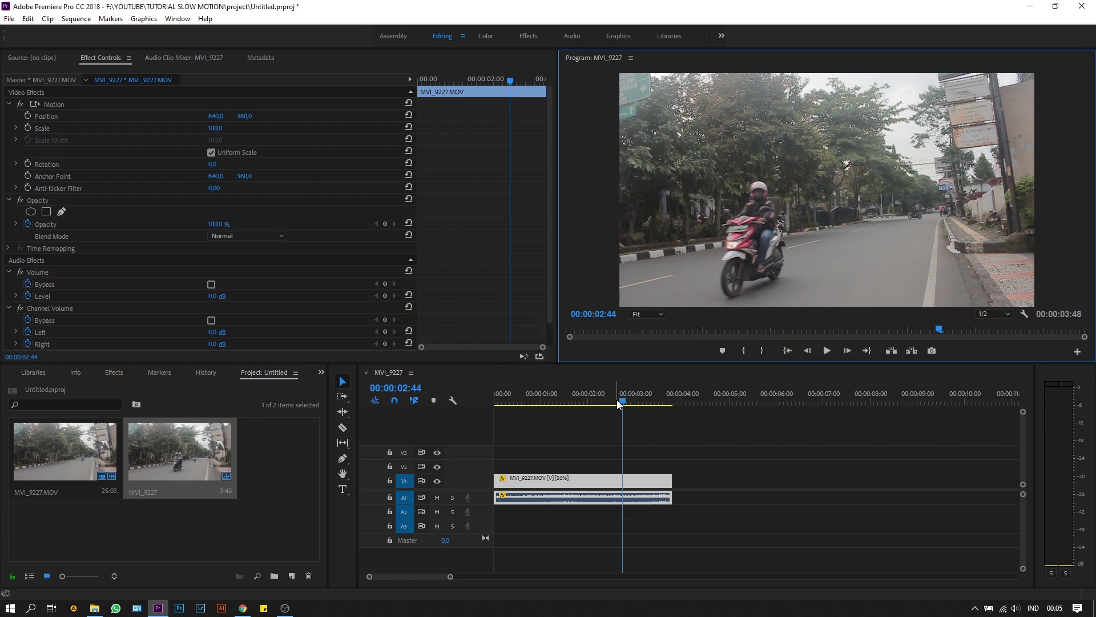
{"action": "left_click_drag", "start_coordinate": [623, 400], "coordinate": [492, 407]}
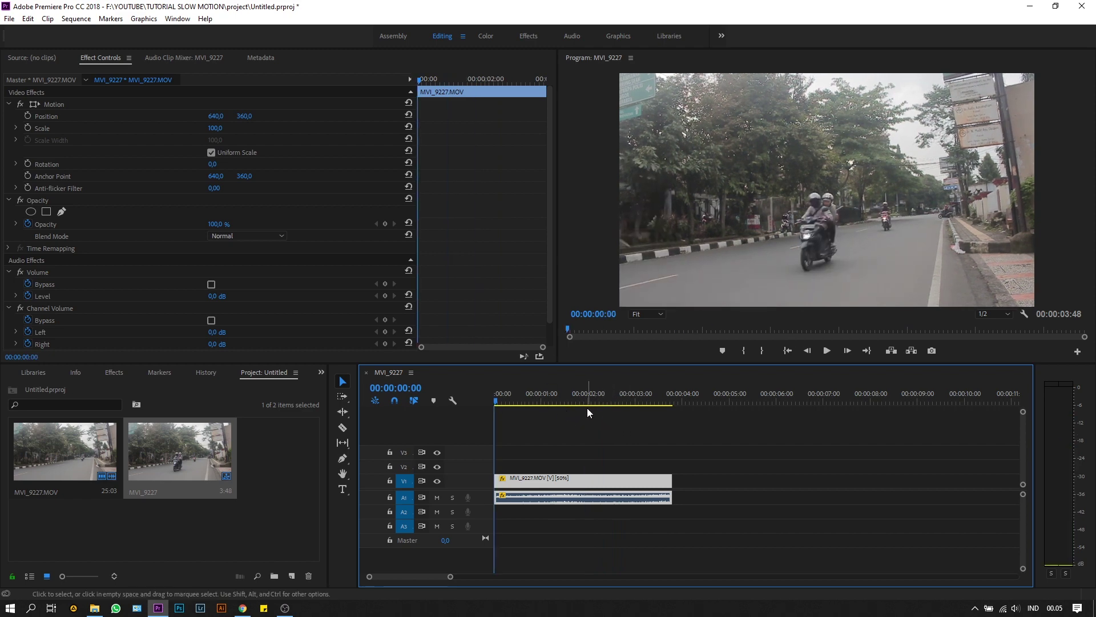
{"action": "left_click", "coordinate": [828, 351]}
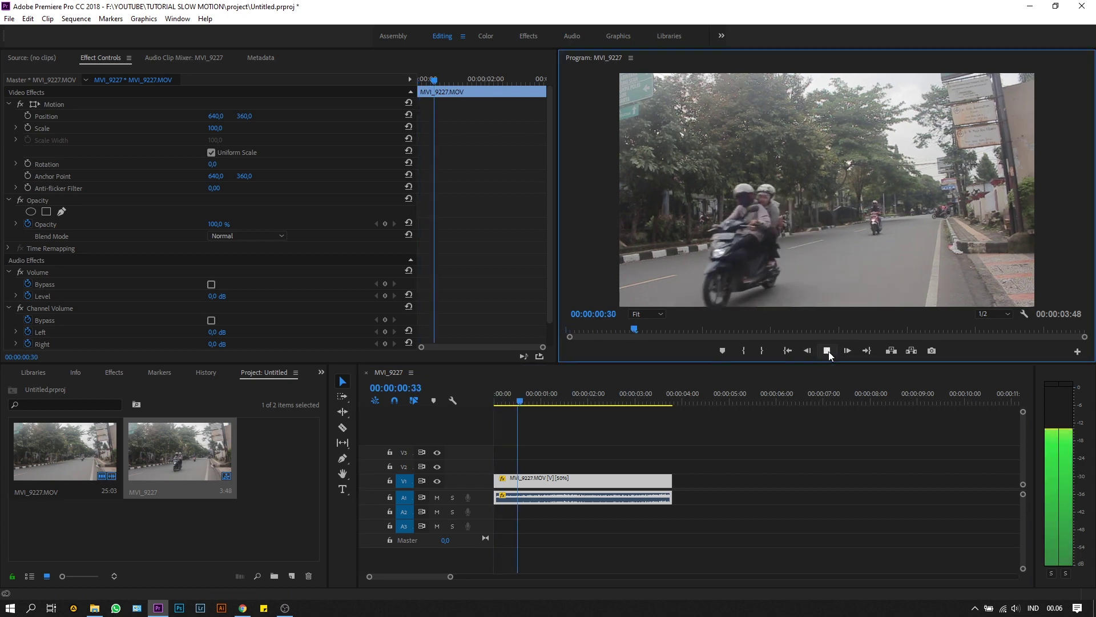
{"action": "left_click", "coordinate": [828, 351]}
{"action": "left_click_drag", "start_coordinate": [627, 402], "coordinate": [481, 402]}
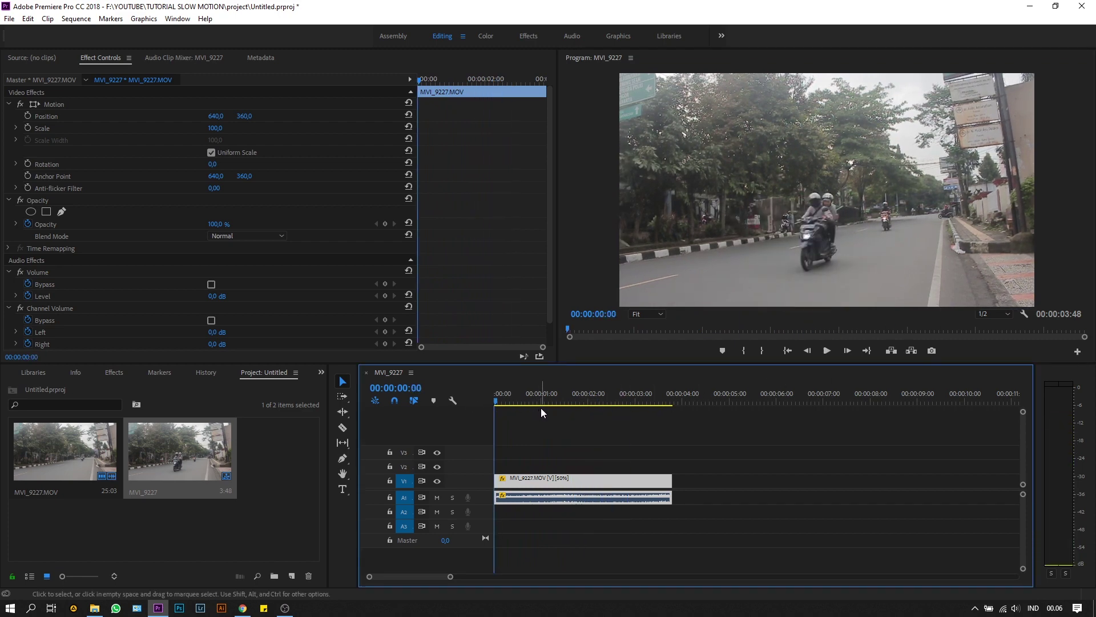
- Deselect the clip in the sequence and undo its 50% speed change
{"action": "key", "text": "ctrl+a"}
{"action": "left_click", "coordinate": [512, 440]}
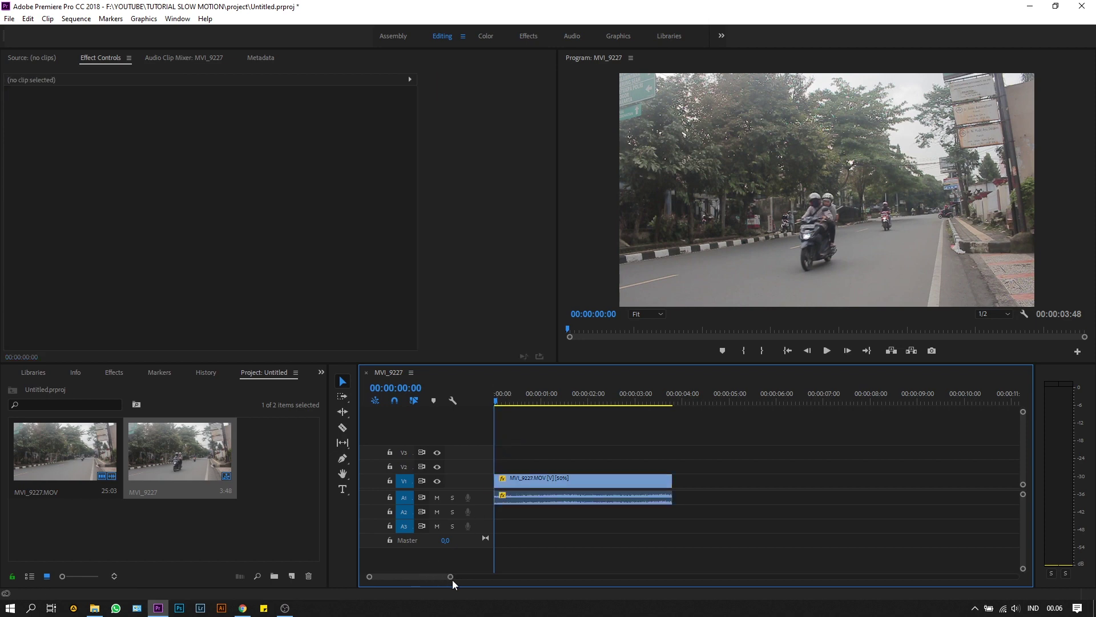
{"action": "left_click_drag", "start_coordinate": [452, 579], "coordinate": [456, 578]}
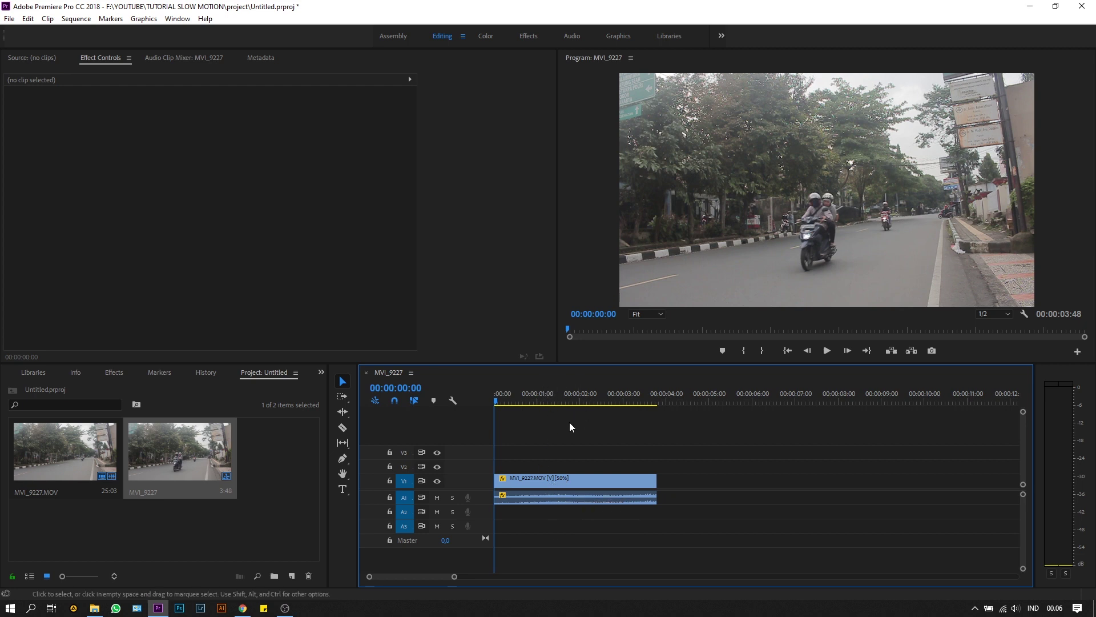
{"action": "left_click", "coordinate": [528, 400]}
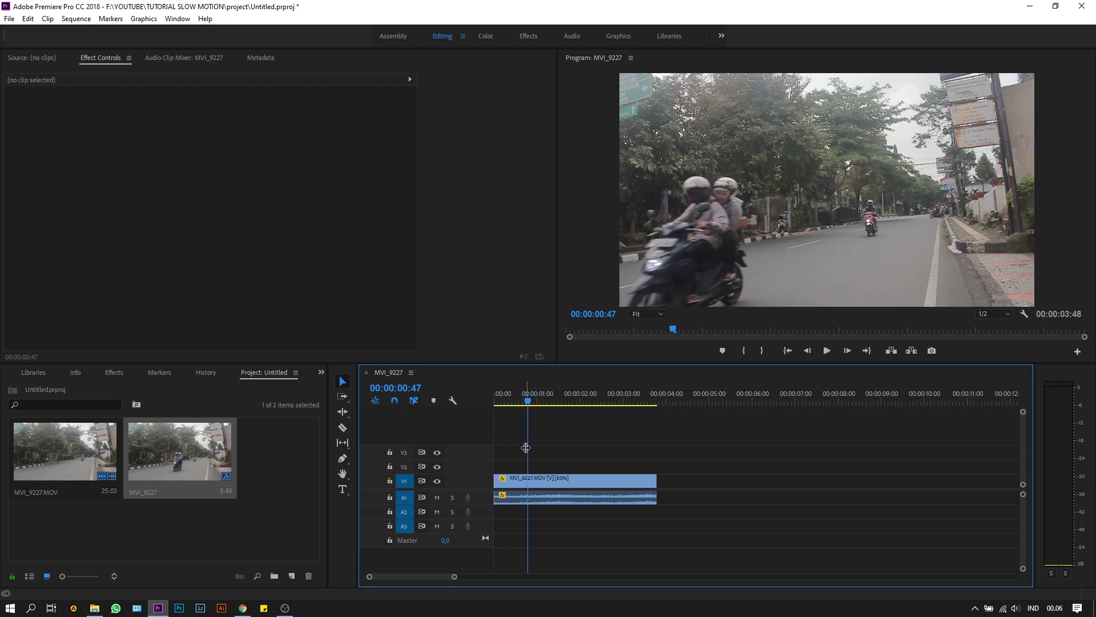
{"action": "left_click", "coordinate": [527, 401]}
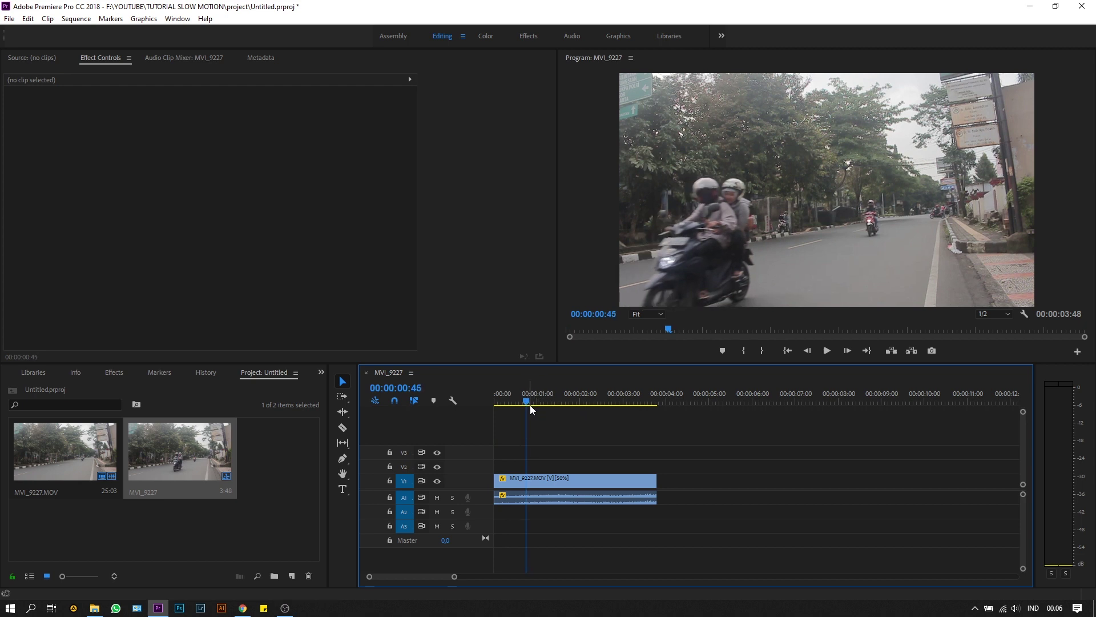
{"action": "key", "text": "ctrl+z"}
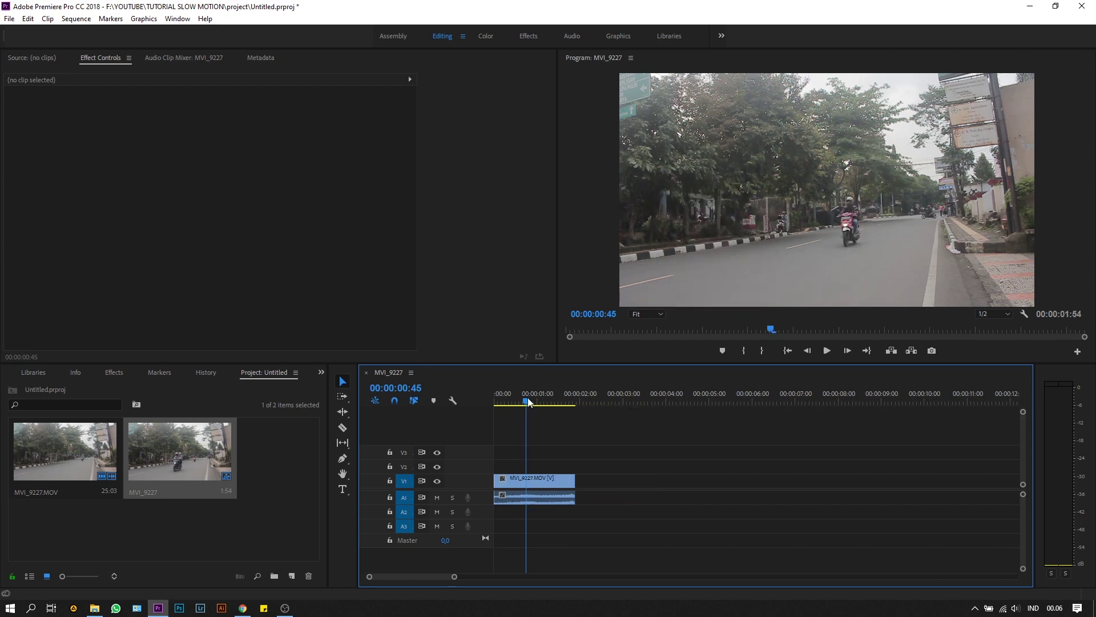
- Play part of the motorcycle clip at its original speed and return the playhead to the sequence start
{"action": "key", "text": "space"}
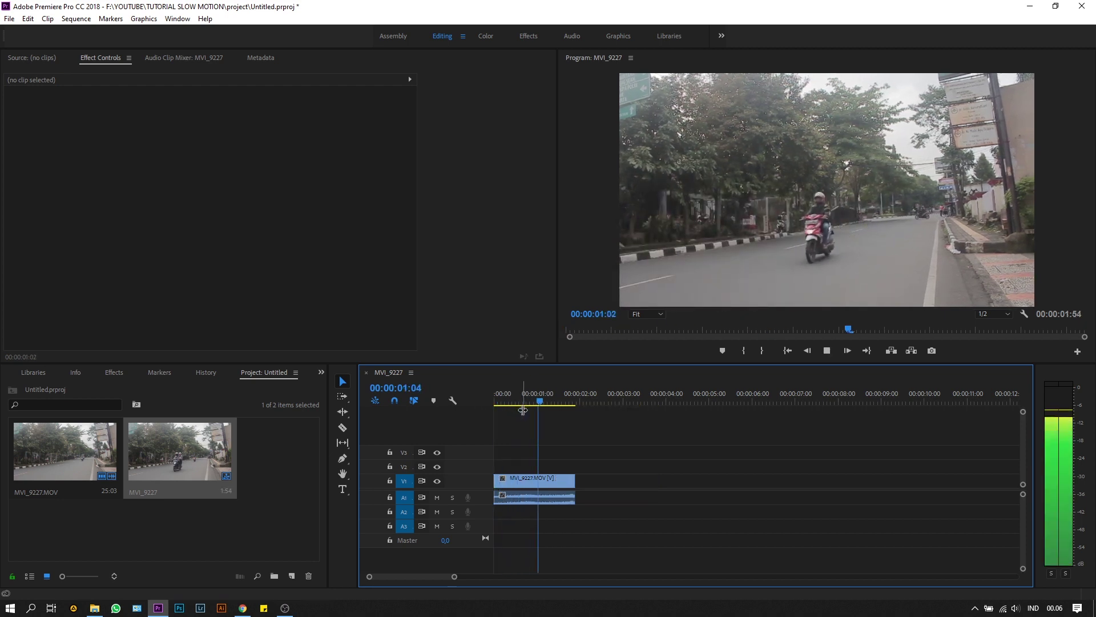
{"action": "key", "text": "space"}
{"action": "left_click_drag", "start_coordinate": [546, 394], "coordinate": [475, 412]}
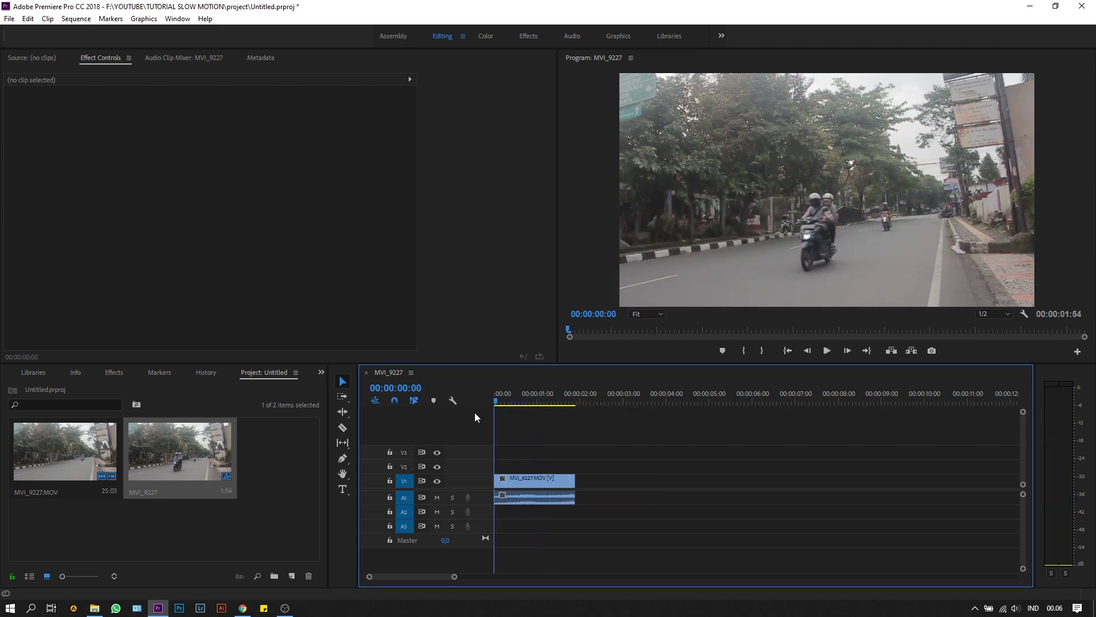
- Set the motorcycle clip's speed to 25% in its Speed/Duration settings
{"action": "right_click", "coordinate": [534, 481]}
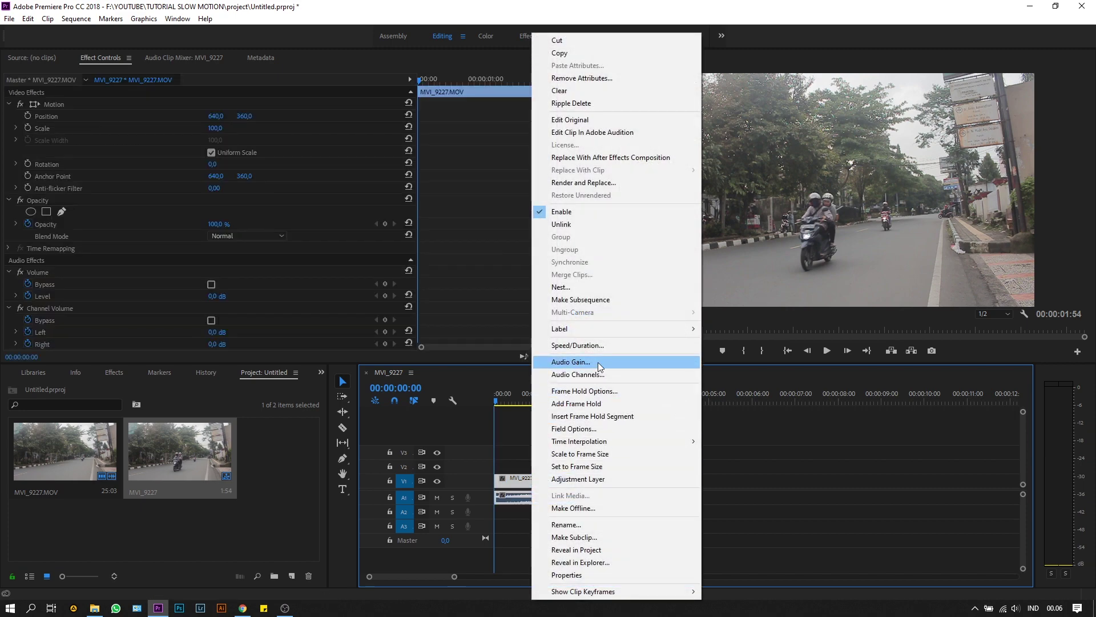
{"action": "left_click", "coordinate": [601, 346]}
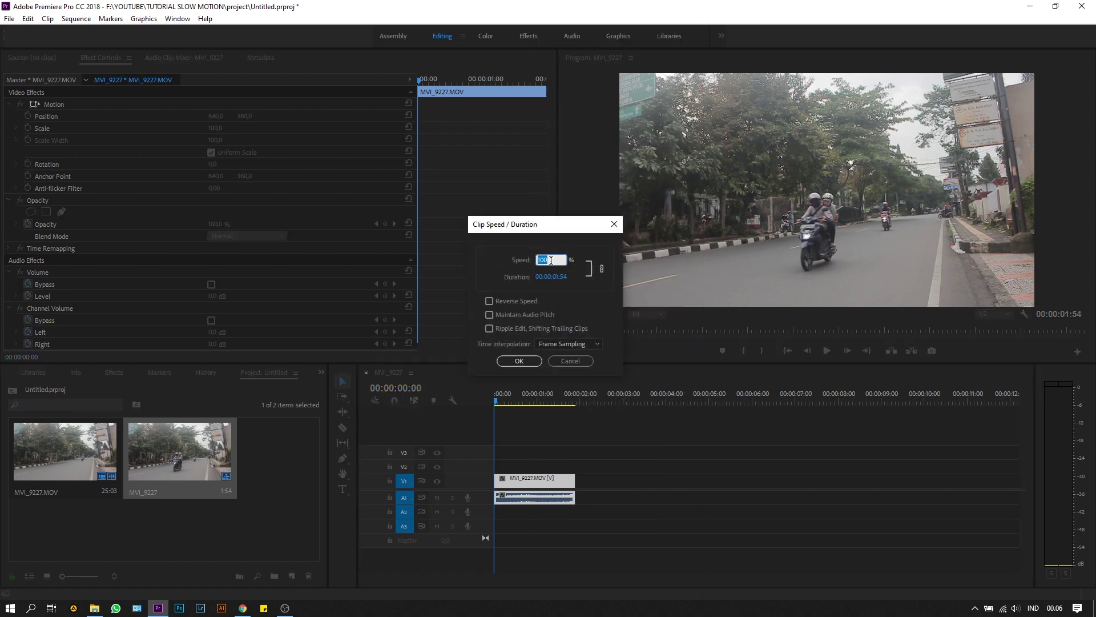
{"action": "type", "text": "25"}
{"action": "left_click", "coordinate": [530, 360]}
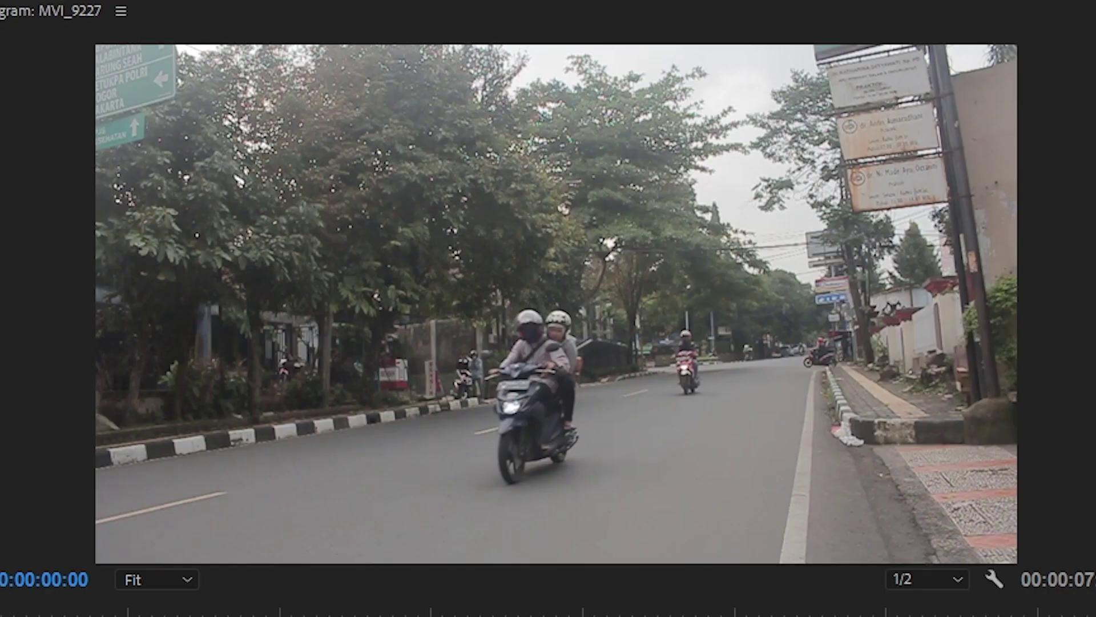
- Play the 25% speed clip from the sequence start and scrub through the motorcycle pass to 00:00:01:43
{"action": "left_click", "coordinate": [828, 351]}
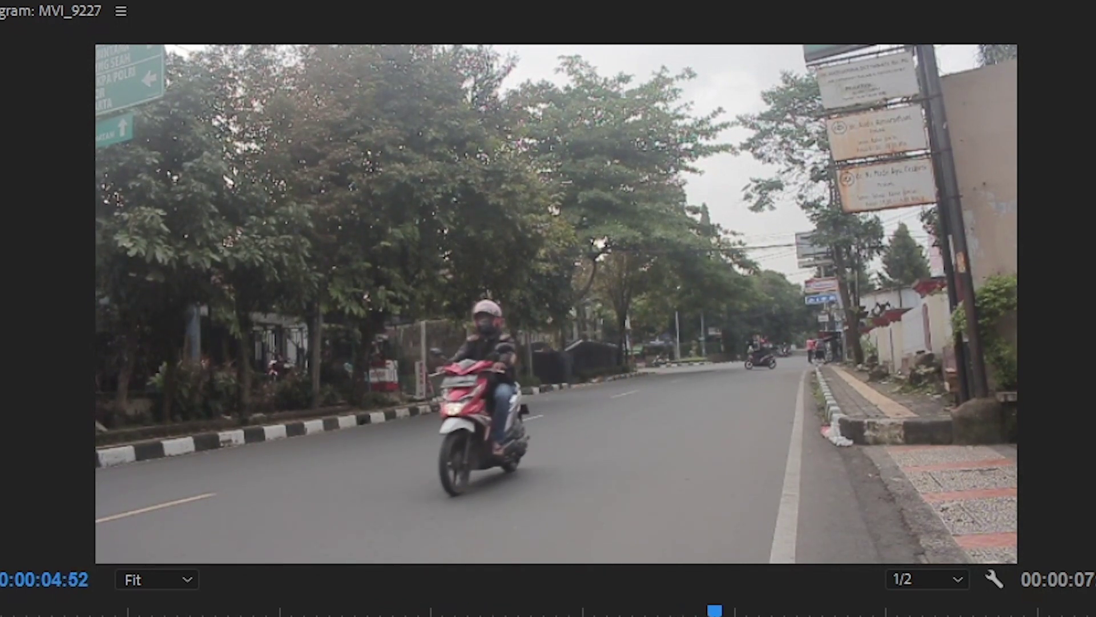
{"action": "left_click_drag", "start_coordinate": [739, 394], "coordinate": [466, 404]}
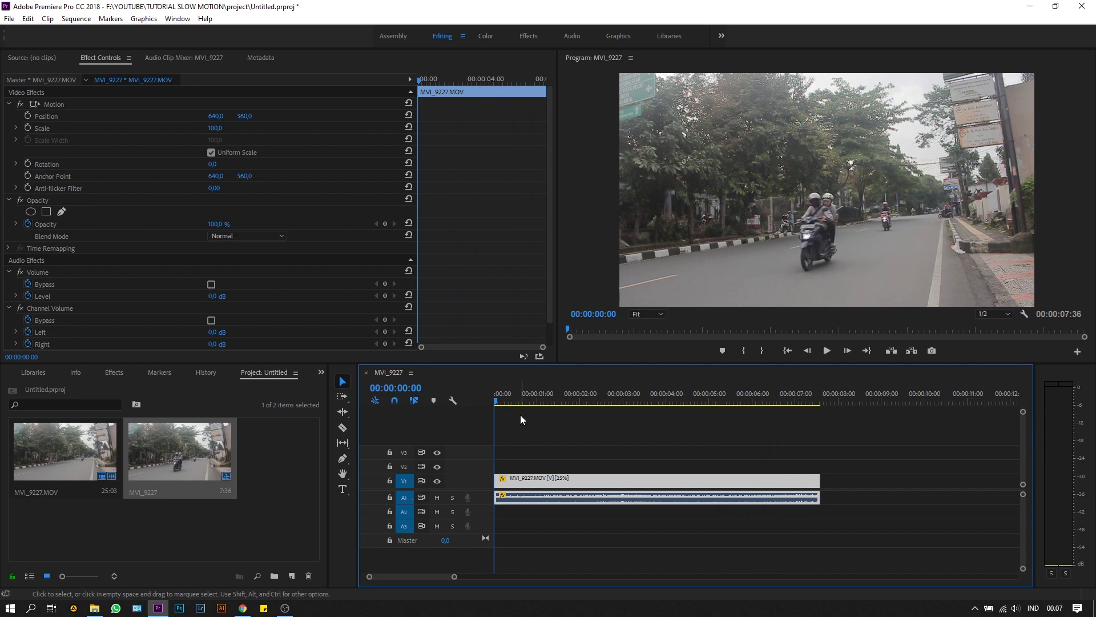
{"action": "left_click_drag", "start_coordinate": [581, 394], "coordinate": [486, 401]}
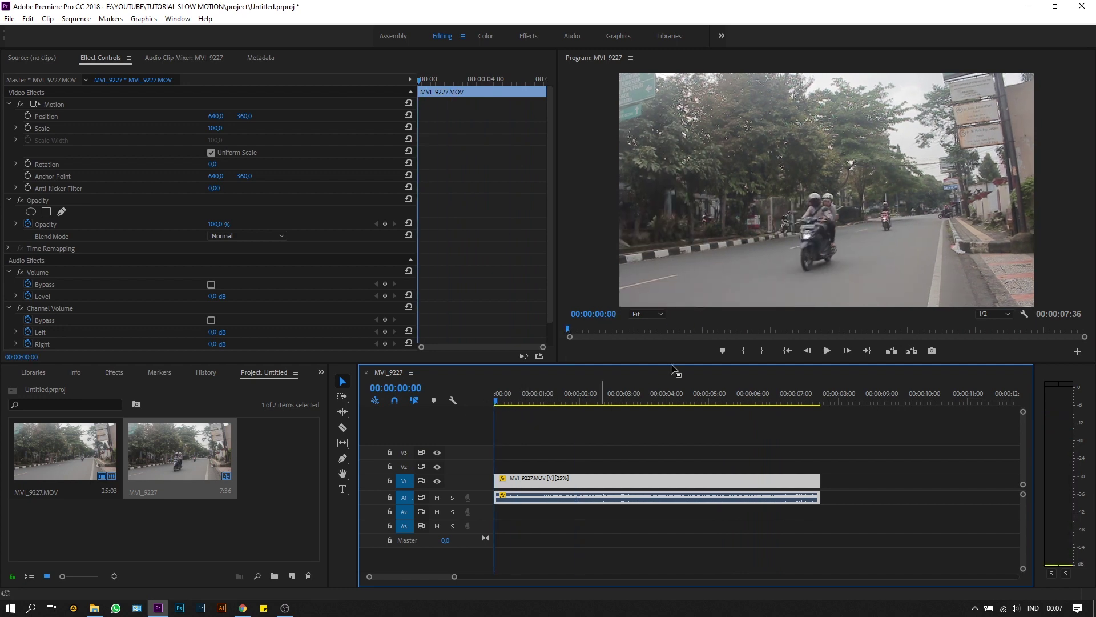
{"action": "left_click_drag", "start_coordinate": [583, 395], "coordinate": [485, 398]}
{"action": "left_click_drag", "start_coordinate": [506, 402], "coordinate": [568, 396]}
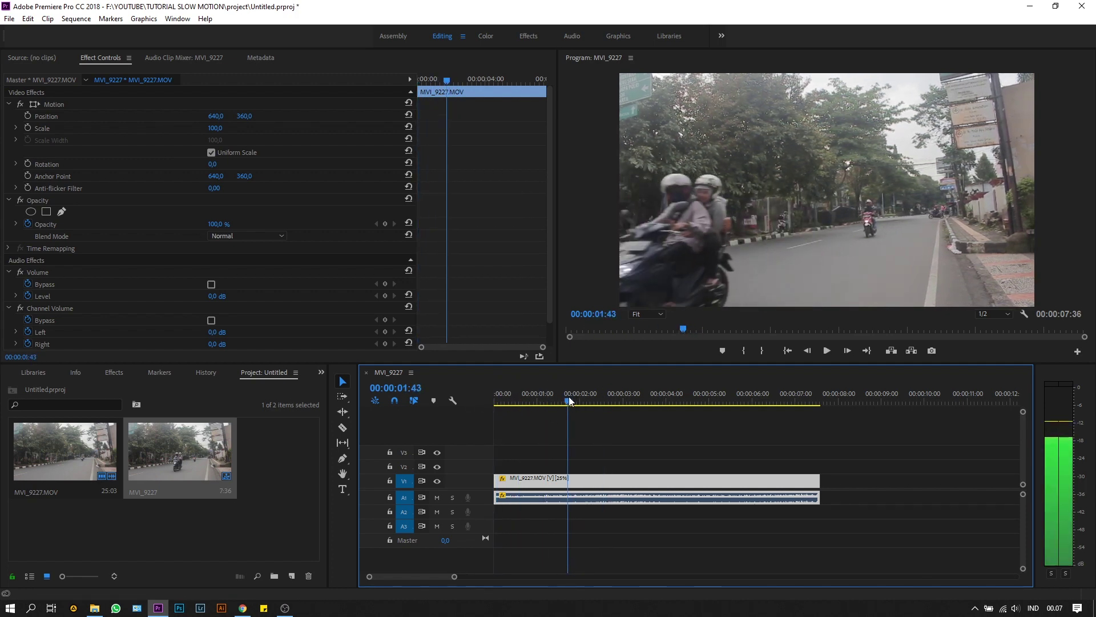
- Change the 25% speed clip's Time Interpolation to Optical Flow and play the clip from the sequence start
{"action": "right_click", "coordinate": [609, 481]}
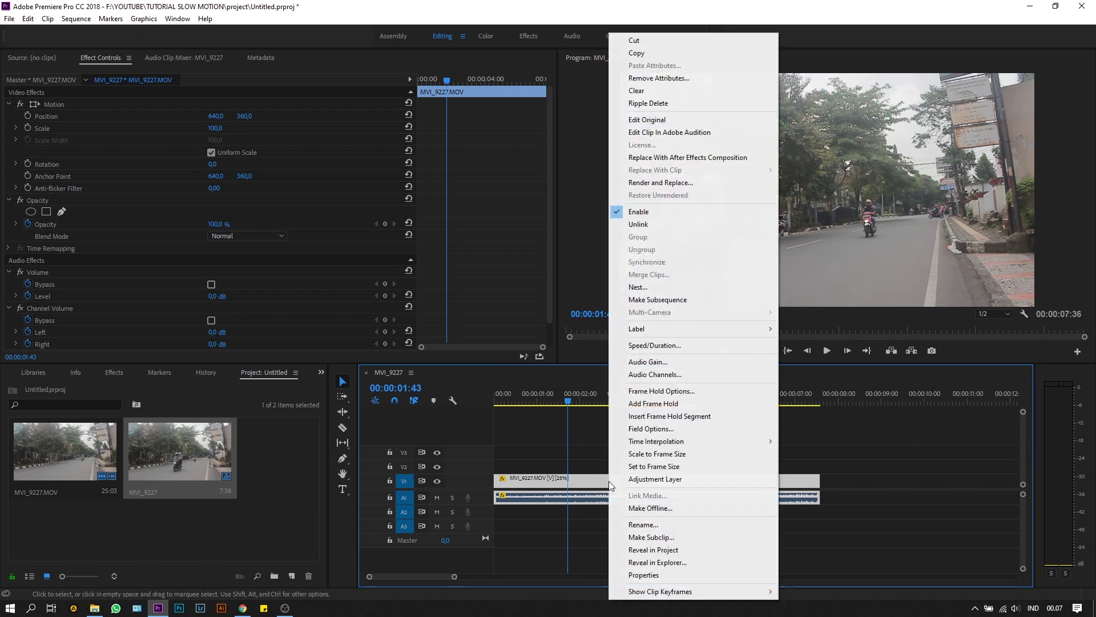
{"action": "left_click", "coordinate": [677, 347]}
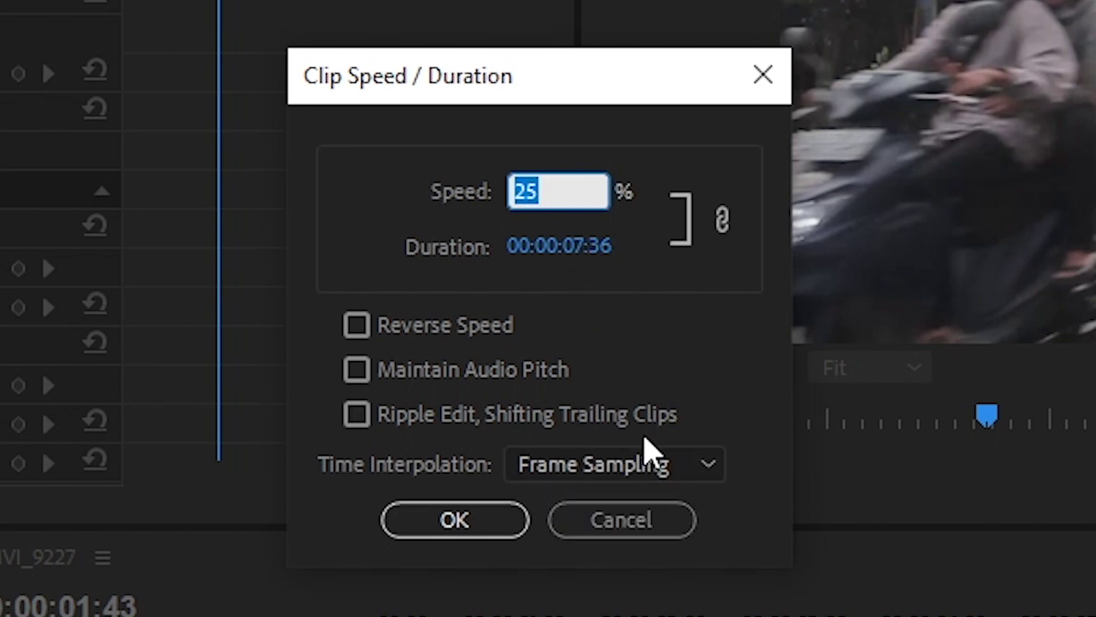
{"action": "left_click", "coordinate": [661, 471]}
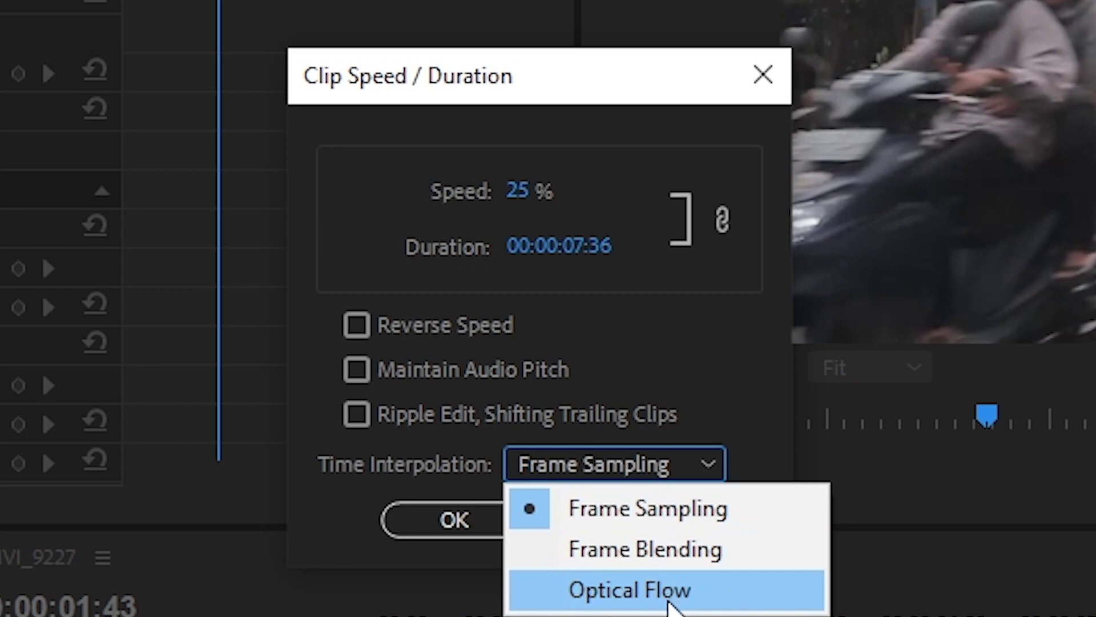
{"action": "left_click", "coordinate": [668, 599]}
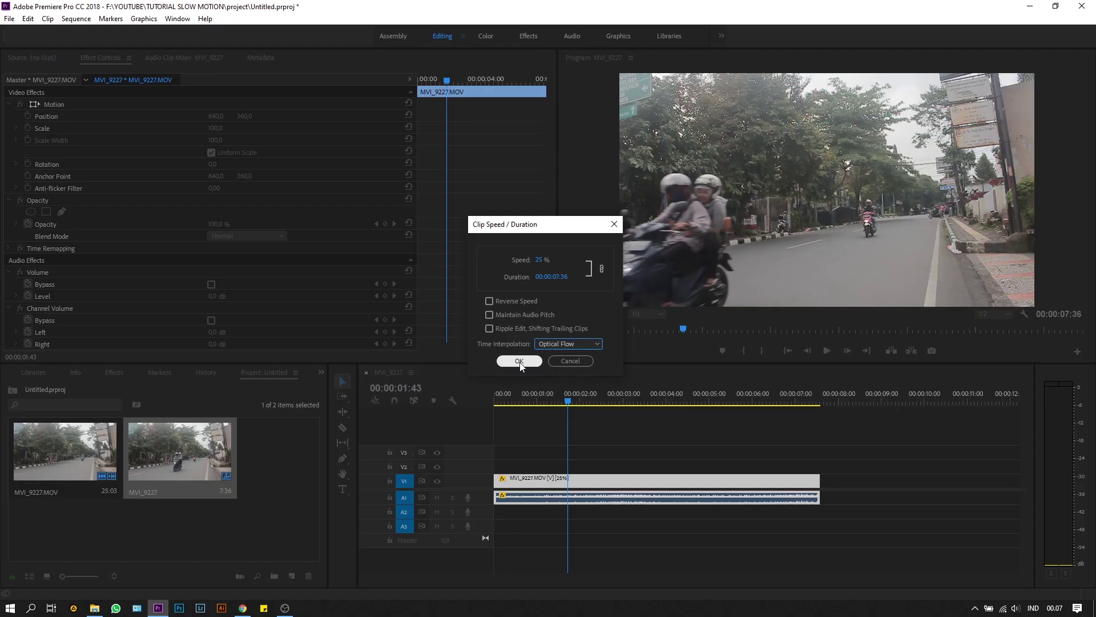
{"action": "left_click", "coordinate": [455, 521]}
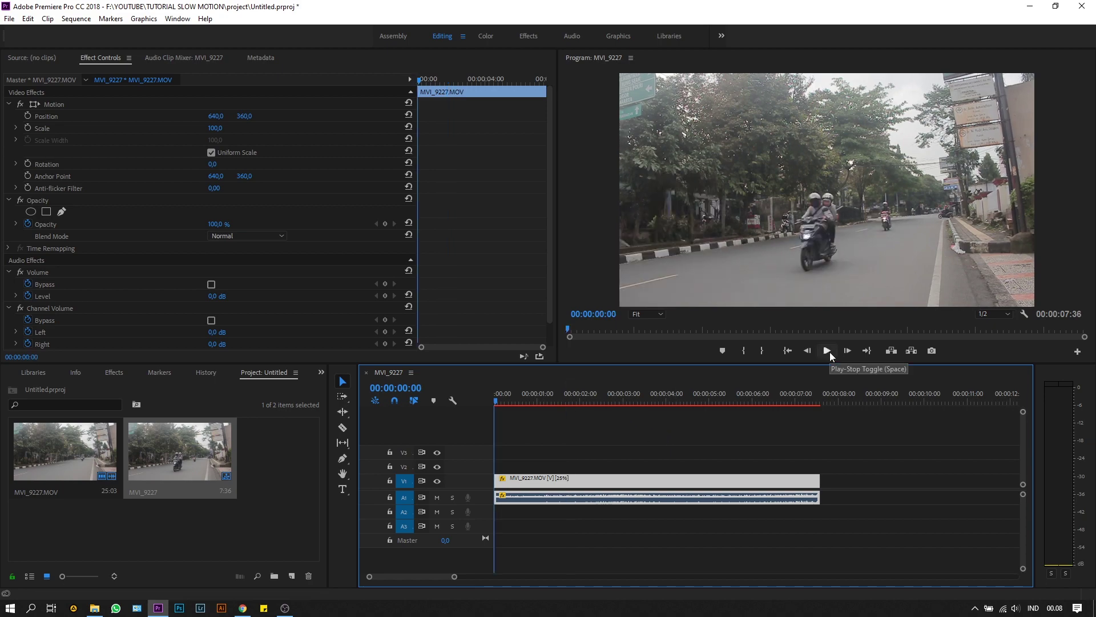
{"action": "left_click", "coordinate": [827, 350]}
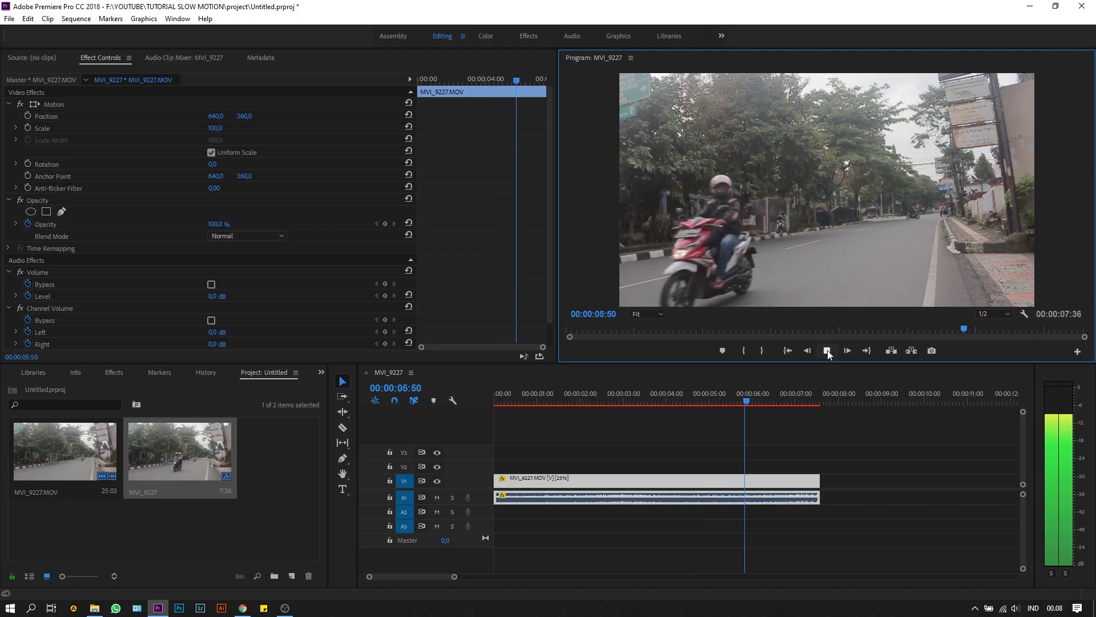
- Return the playhead to the sequence start and replay the Optical Flow clip before rendering
{"action": "left_click", "coordinate": [515, 394]}
{"action": "left_click_drag", "start_coordinate": [515, 392], "coordinate": [478, 388]}
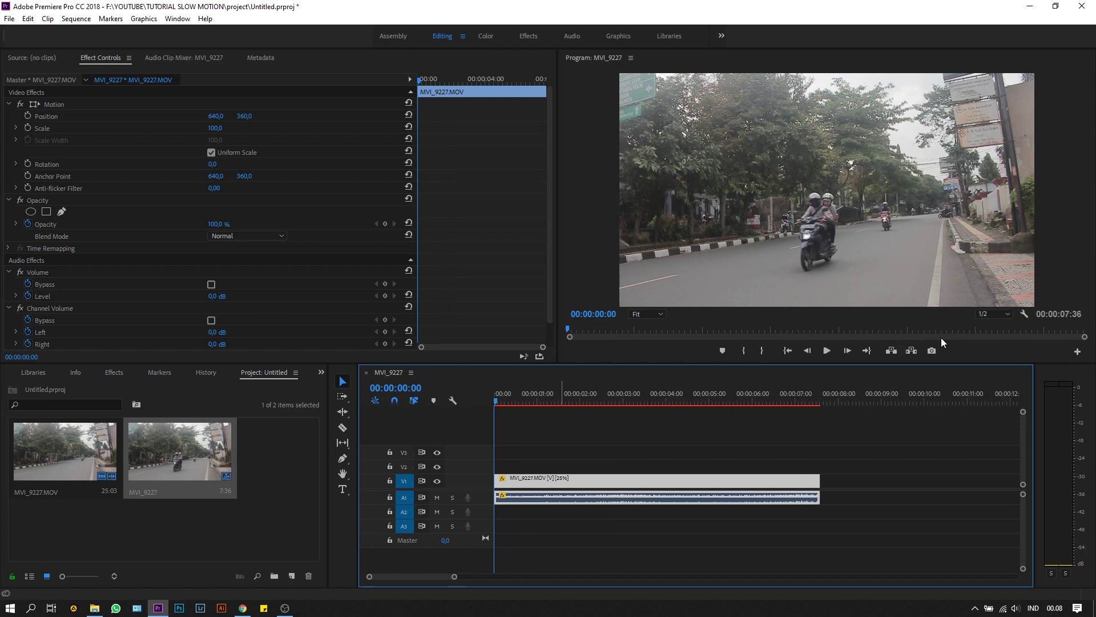
{"action": "left_click", "coordinate": [828, 350]}
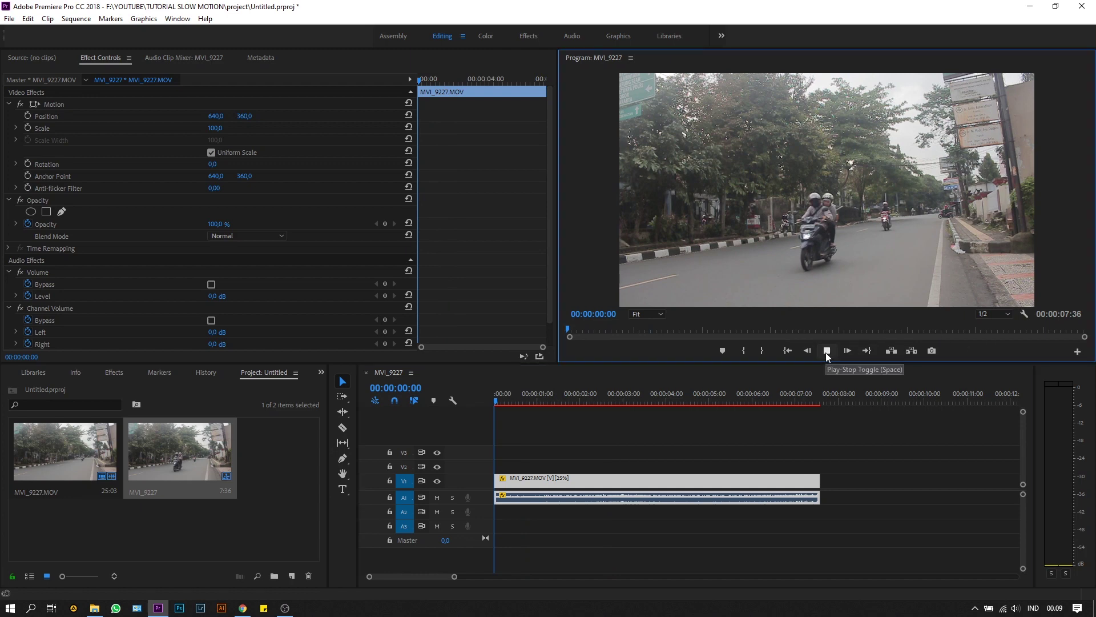
- Move the playhead back to the sequence start and render the MVI_9227 sequence with Render In to Out
{"action": "left_click", "coordinate": [527, 396]}
{"action": "left_click_drag", "start_coordinate": [526, 396], "coordinate": [481, 399]}
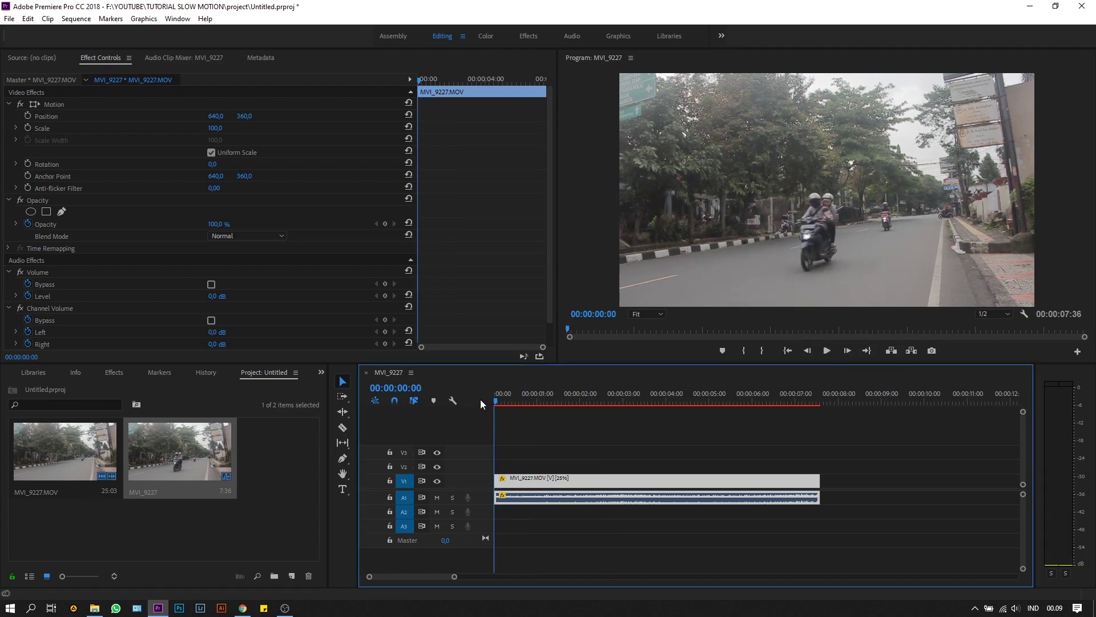
{"action": "left_click", "coordinate": [77, 19]}
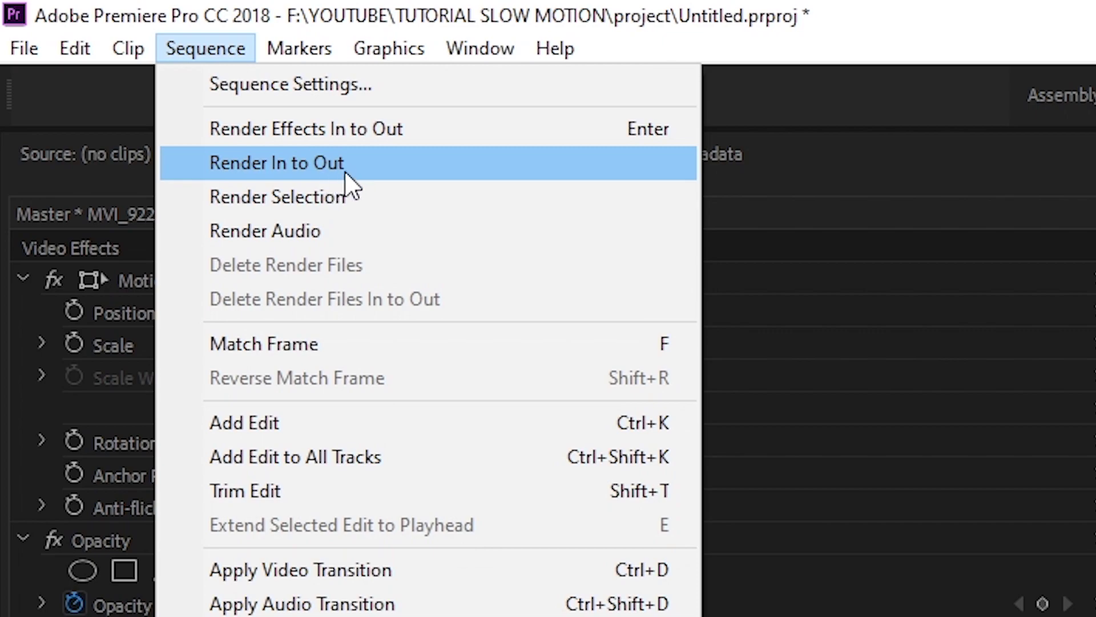
{"action": "left_click", "coordinate": [345, 173]}
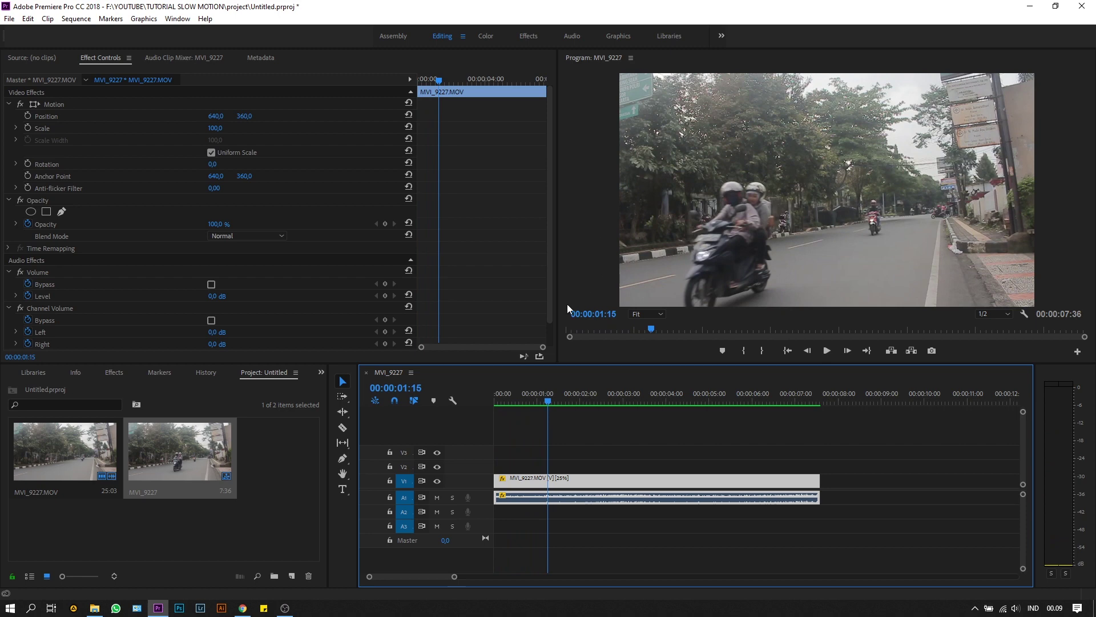
- Play the rendered slow-motion clip from the sequence start through to its end, and return the playhead to the start
{"action": "left_click_drag", "start_coordinate": [539, 401], "coordinate": [474, 407]}
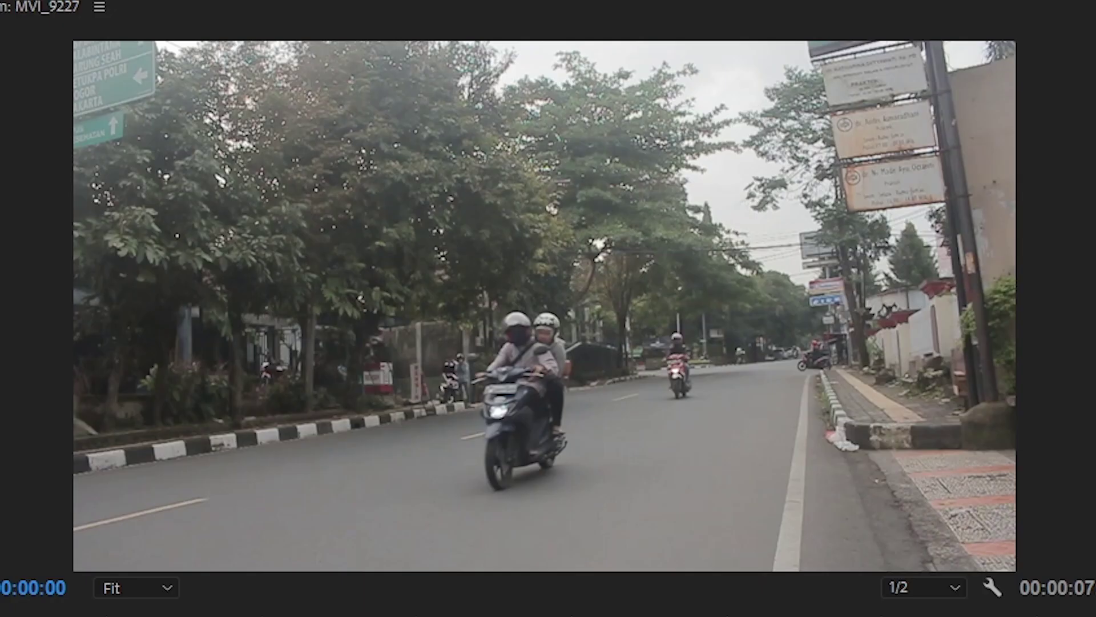
{"action": "key", "text": "space"}
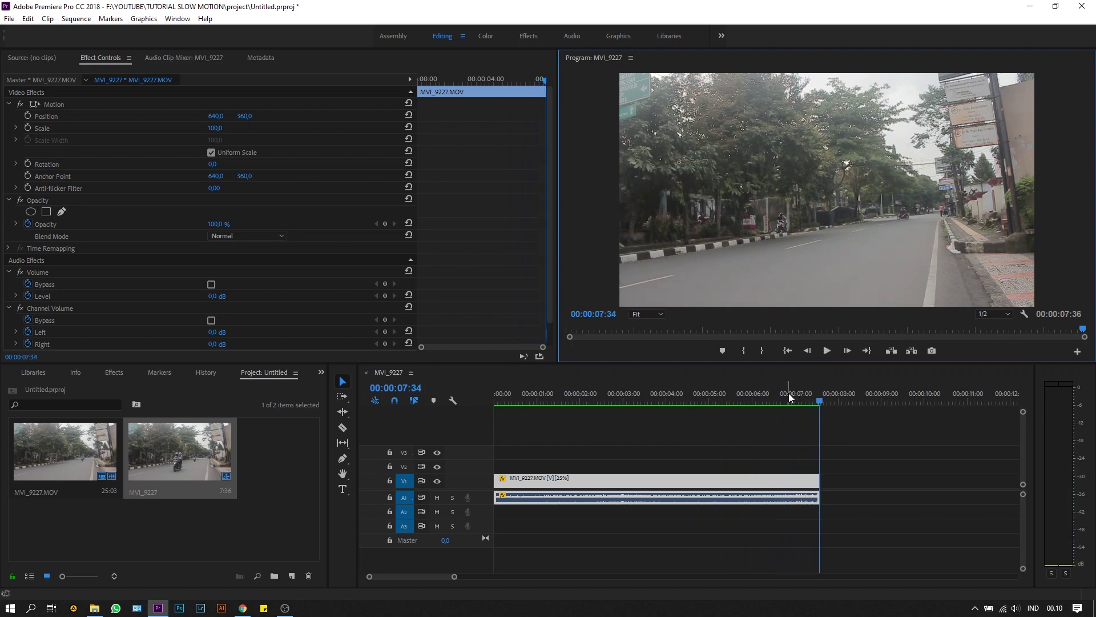
{"action": "key", "text": "Home"}
{"action": "left_click", "coordinate": [458, 412]}
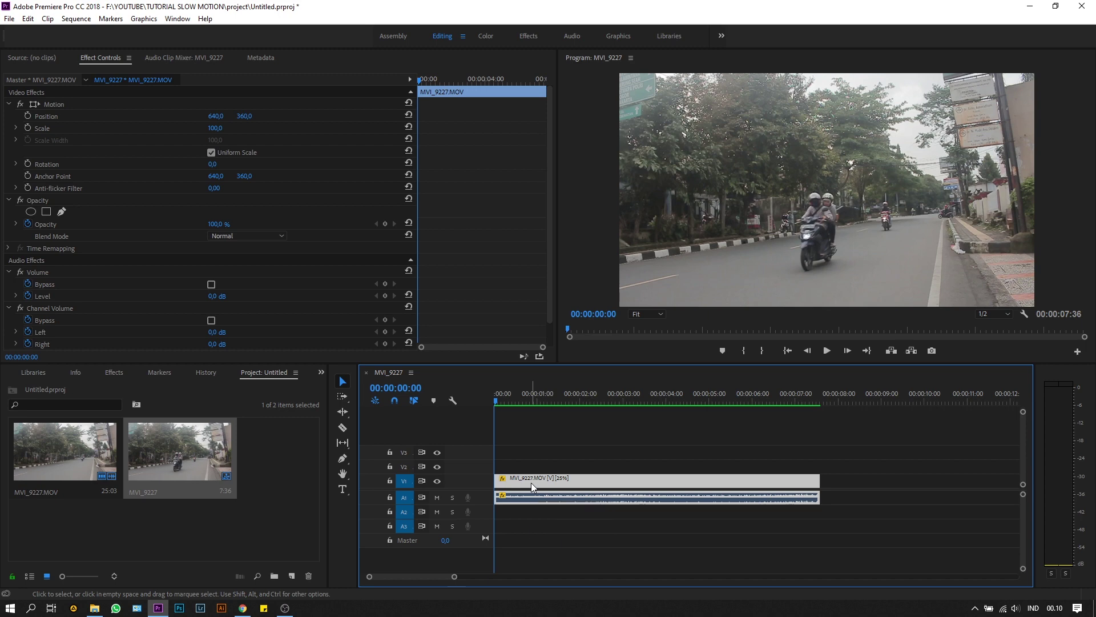
{"action": "left_click_drag", "start_coordinate": [541, 398], "coordinate": [490, 402]}
{"action": "left_click_drag", "start_coordinate": [454, 577], "coordinate": [474, 577]}
{"action": "left_click_drag", "start_coordinate": [548, 394], "coordinate": [490, 408]}
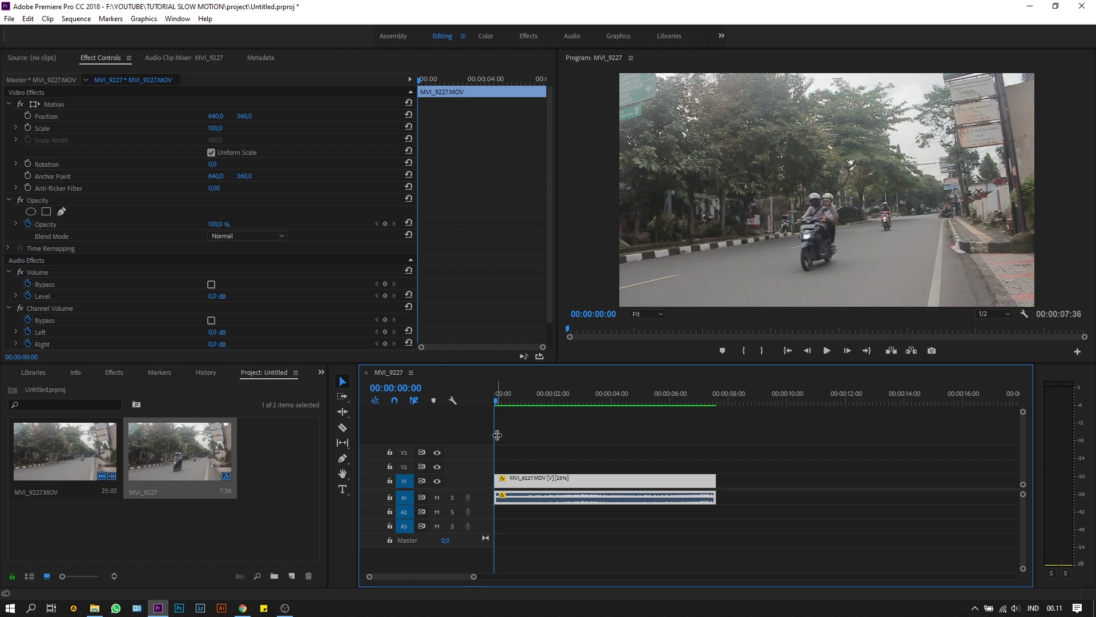
{"action": "left_click_drag", "start_coordinate": [502, 402], "coordinate": [499, 402]}
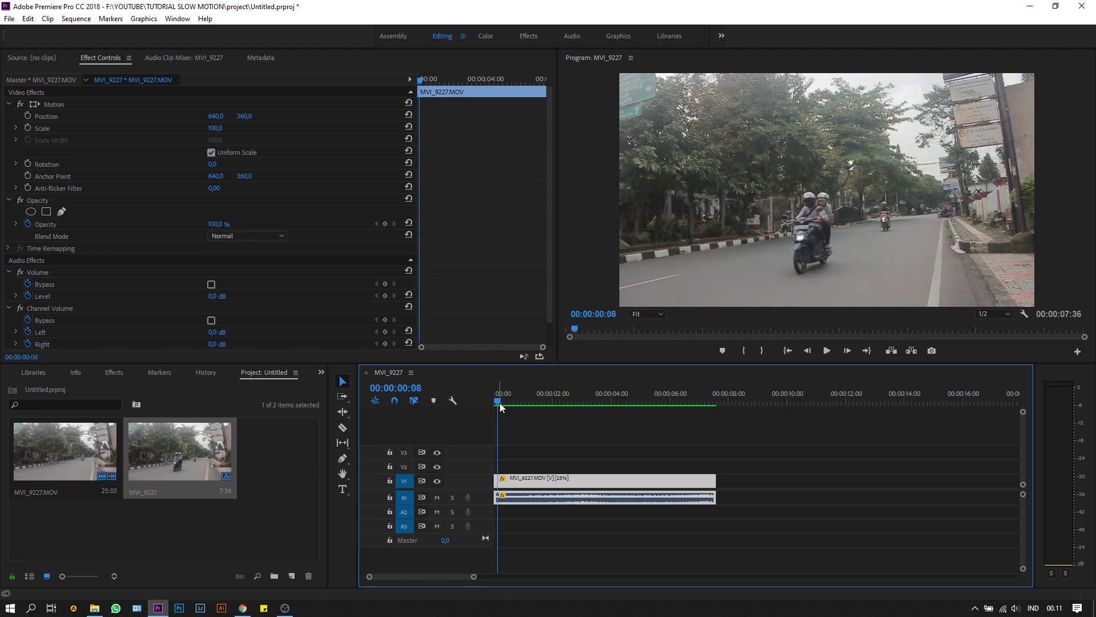